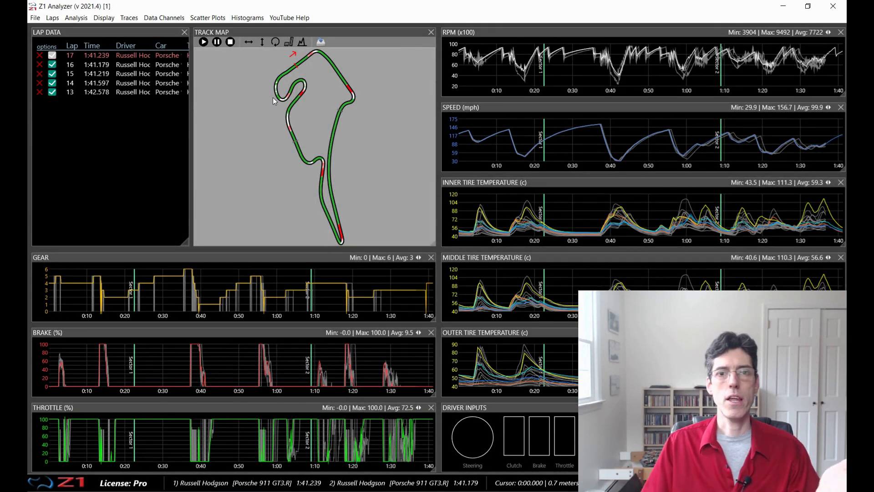
Step: Open the Lap Overview analysis for the Hockenheimring session
left_click(217, 99)
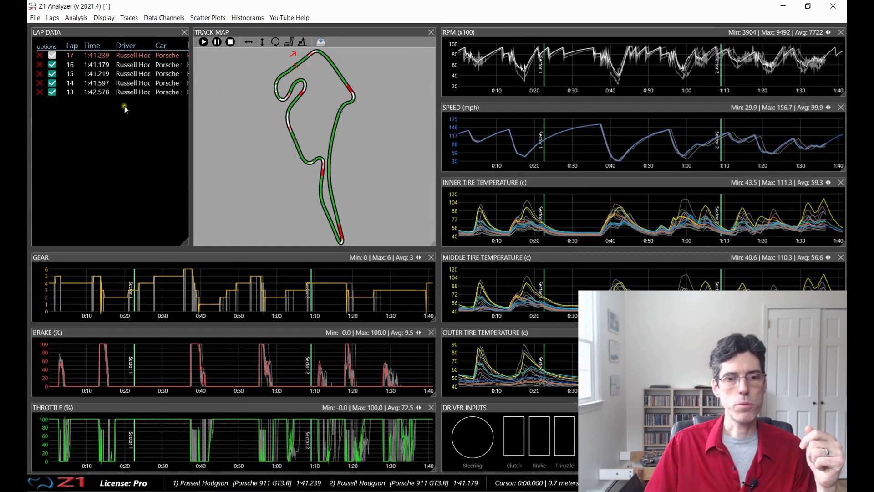
left_click(352, 156)
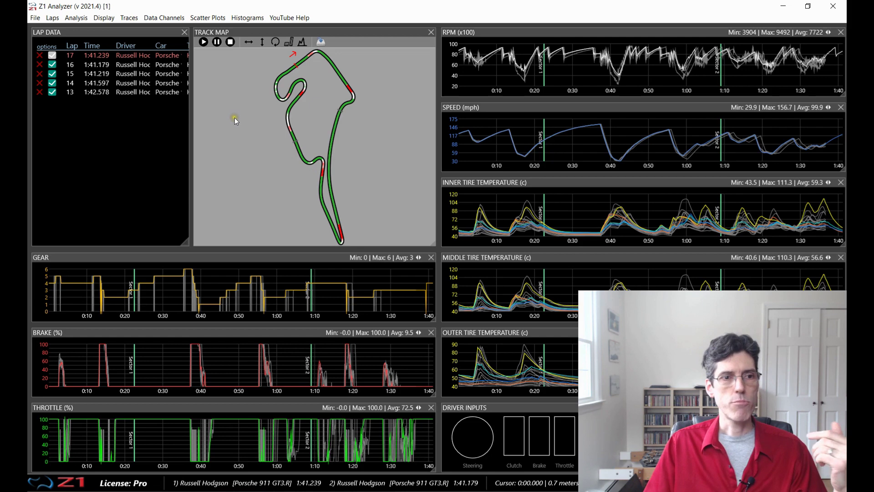
left_click(76, 17)
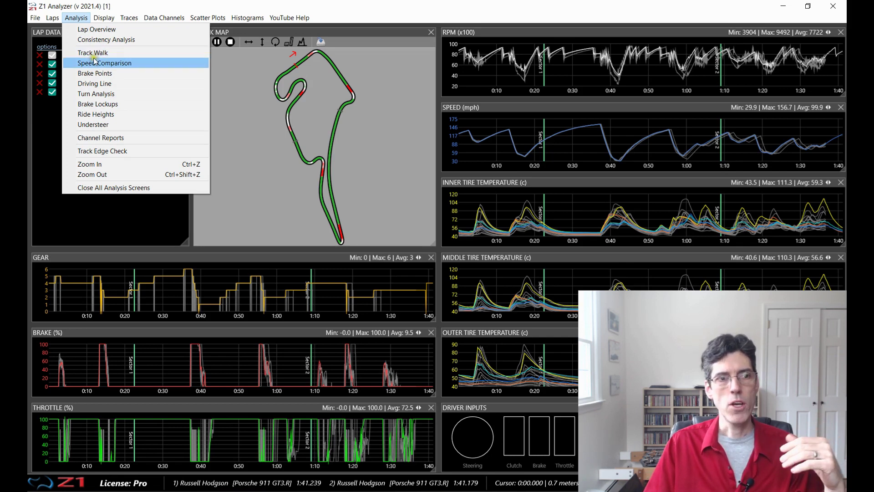
left_click(95, 29)
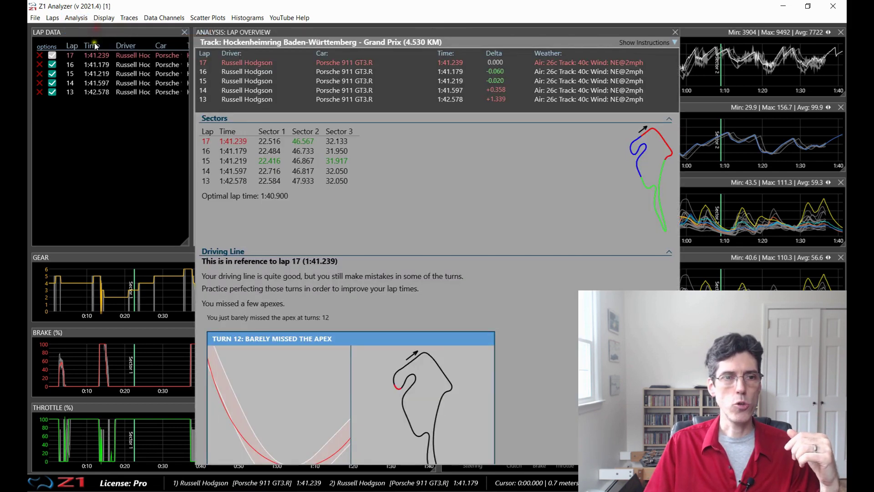
Step: Open the Speed Comparison analysis and shrink it into a small window at the lower left
left_click(80, 19)
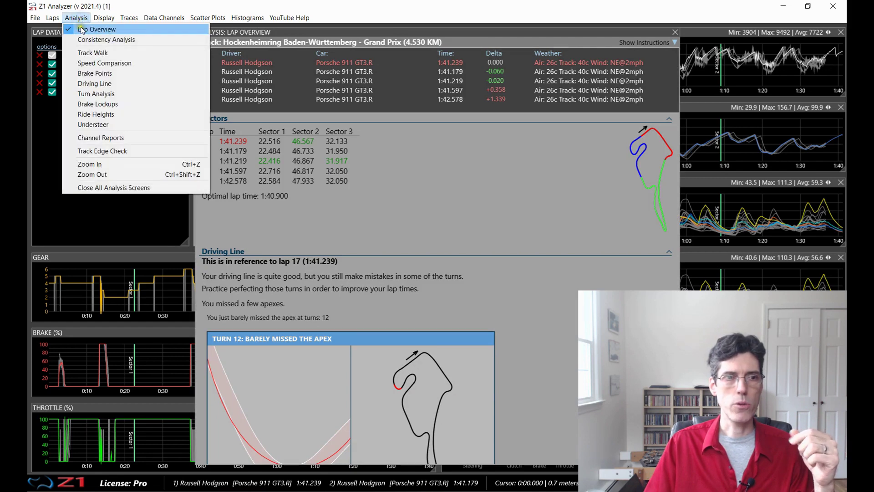
left_click(106, 64)
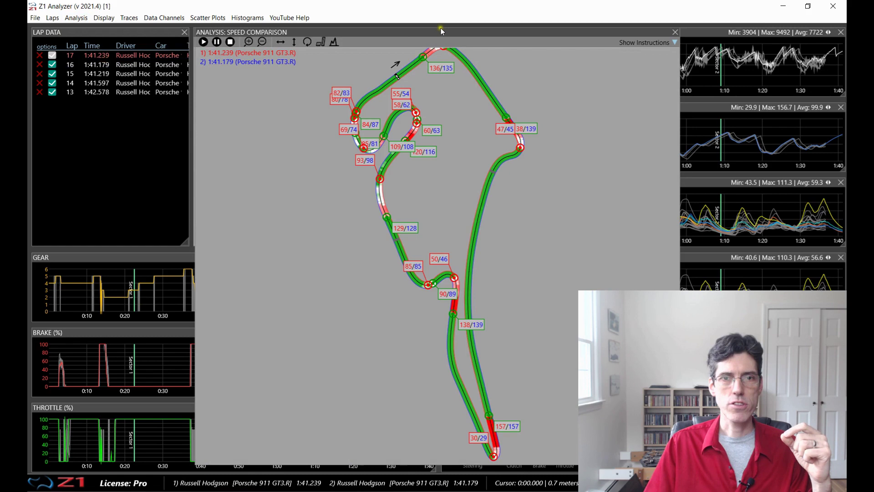
left_click_drag(439, 29, 275, 93)
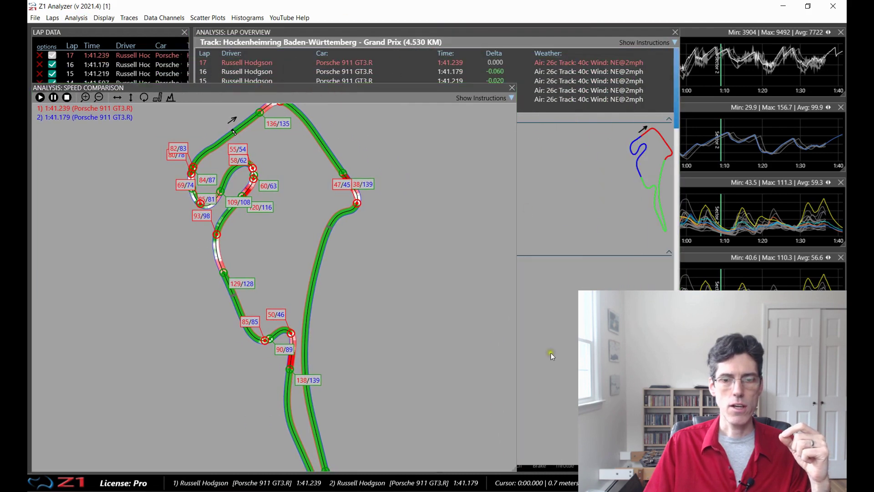
mouse_move(516, 475)
left_mouse_down()
mouse_move(472, 420)
mouse_move(245, 296)
left_mouse_up()
left_click(143, 218)
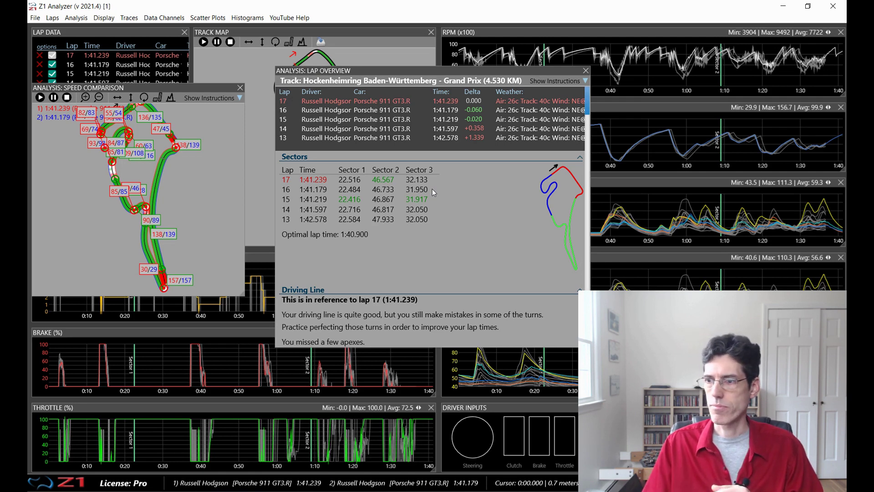
Step: Move the Lap Overview window up-left and enlarge it to show the Turn 12 panel
left_click(382, 72)
left_click_drag(381, 72, 210, 62)
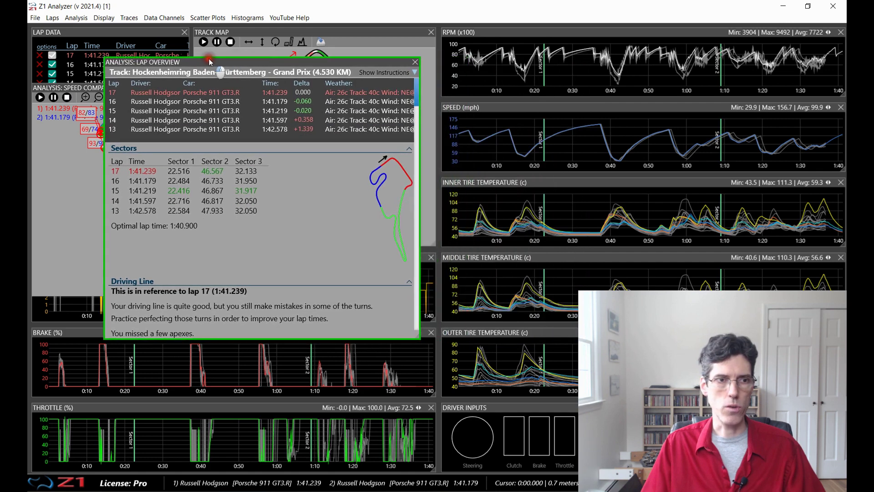
left_click(76, 17)
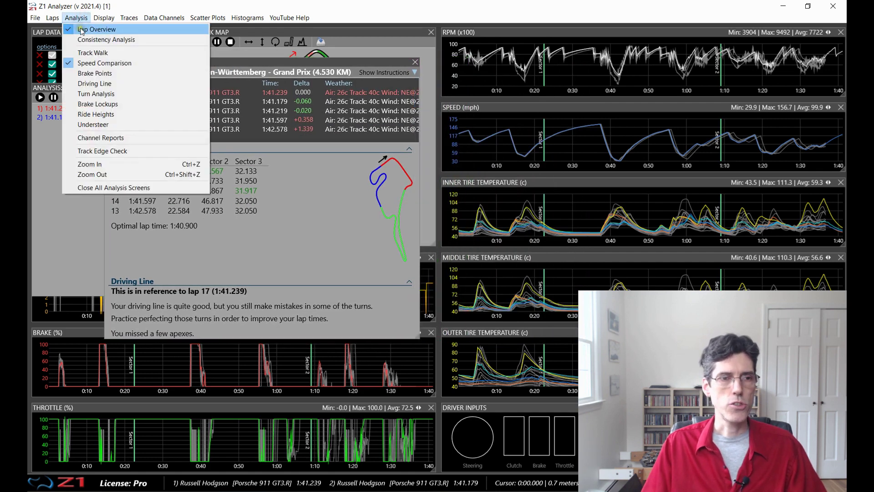
left_click(82, 30)
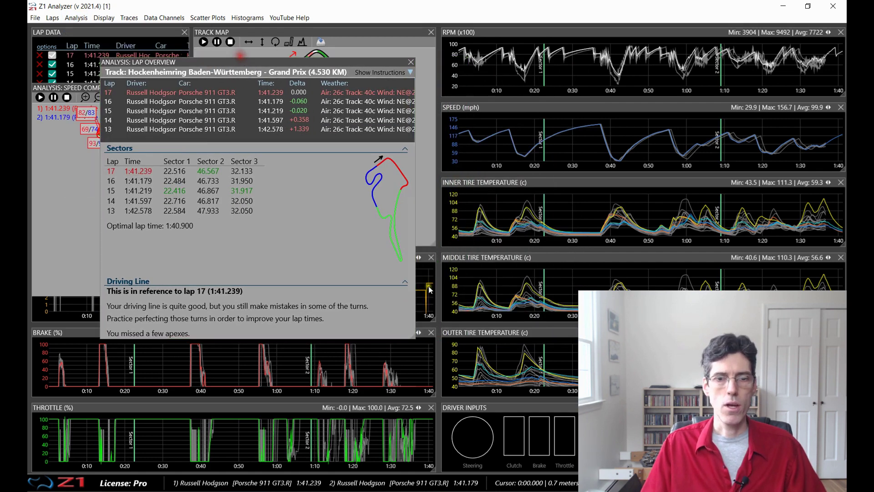
left_click_drag(417, 348, 461, 471)
left_click_drag(290, 66, 268, 44)
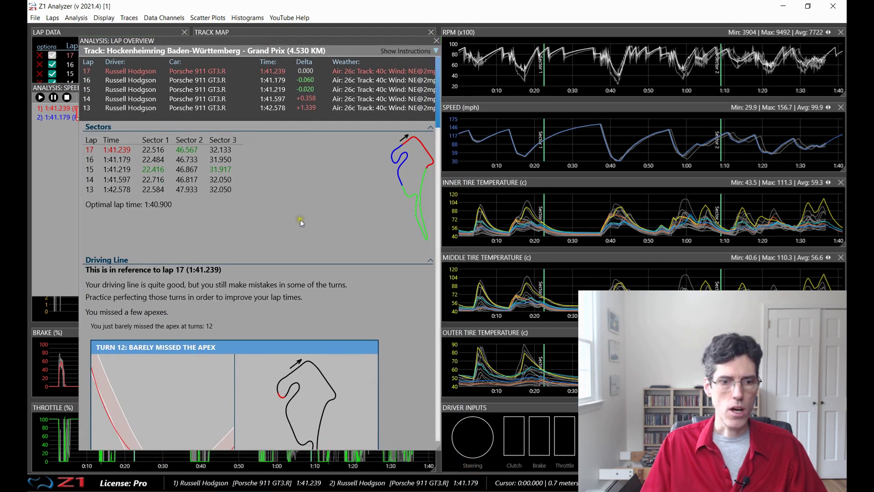
Step: Read the Driving Line feedback on missed apexes at turns 12, 1, 4 and 3, then close Lap Overview
scroll(299, 220, "down", 2)
scroll(299, 218, "down", 1)
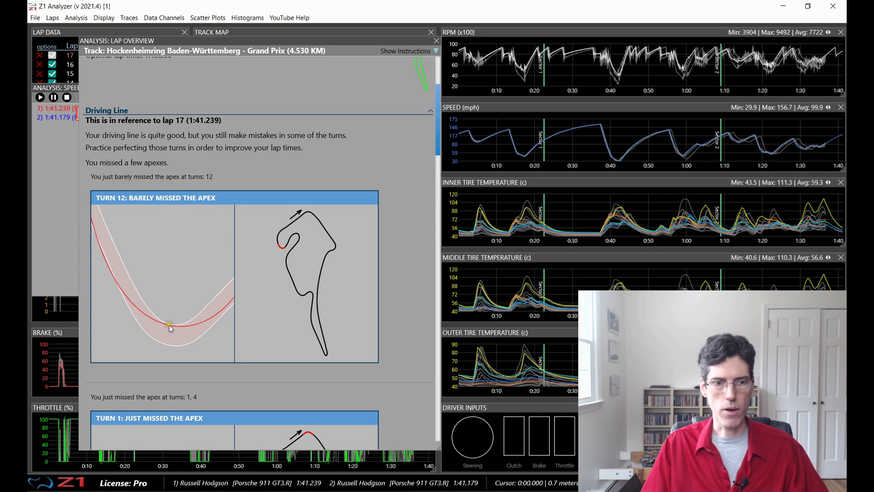
scroll(364, 303, "down", 3)
scroll(392, 301, "down", 2)
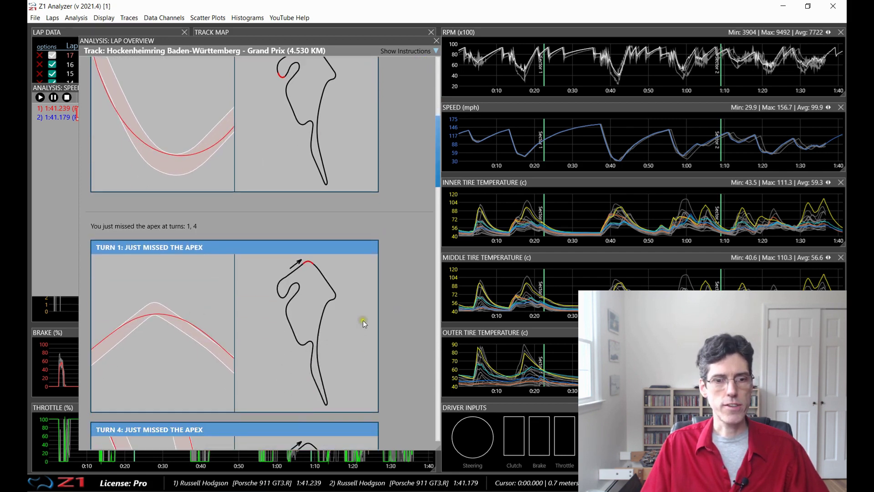
scroll(364, 319, "down", 5)
scroll(369, 314, "down", 10)
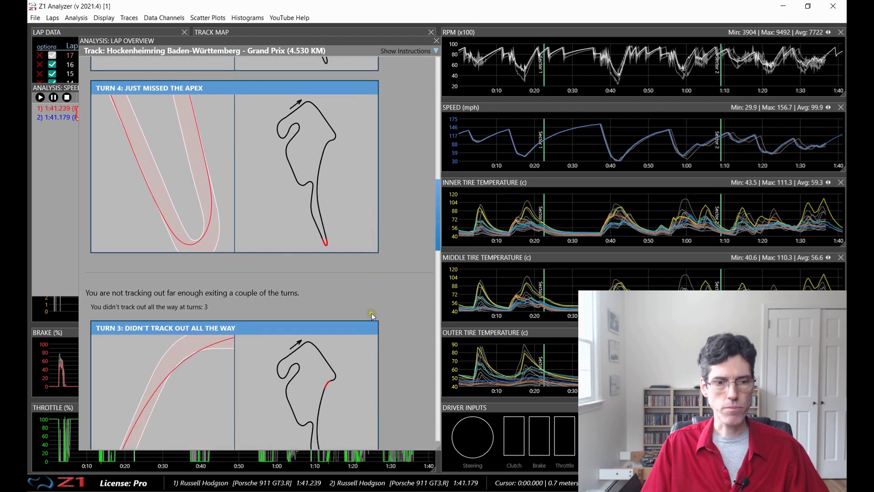
scroll(378, 301, "up", 10)
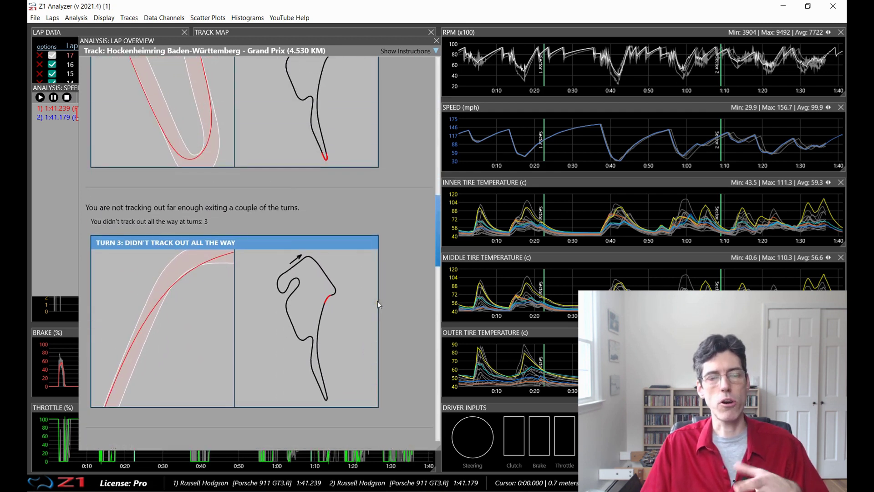
scroll(379, 302, "up", 15)
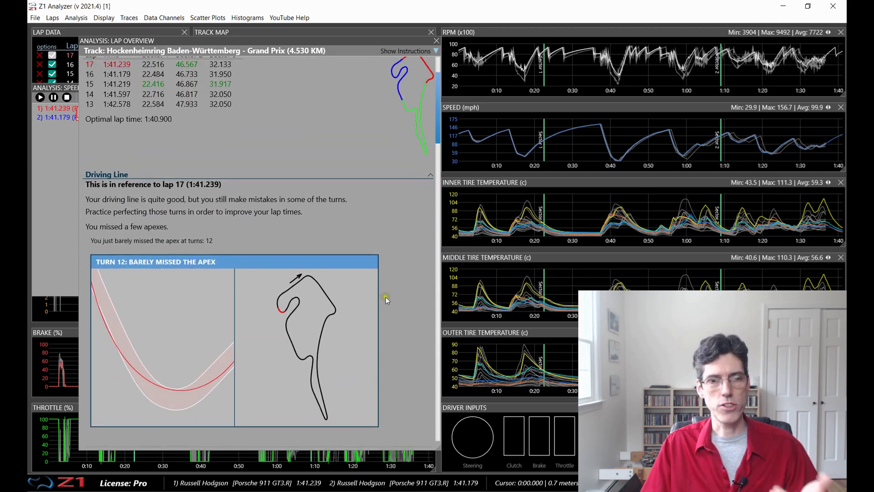
scroll(386, 297, "up", 2)
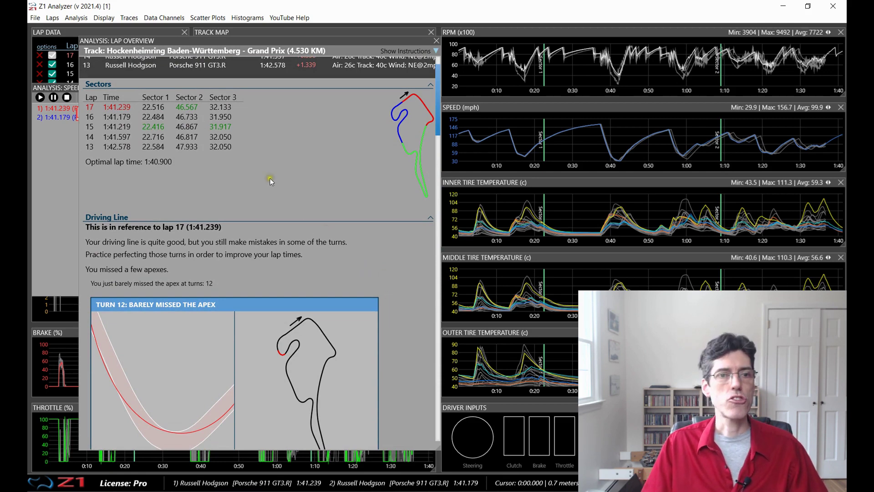
left_click(434, 42)
Step: Close the Speed Comparison and open the Track Walk analysis
left_click(243, 88)
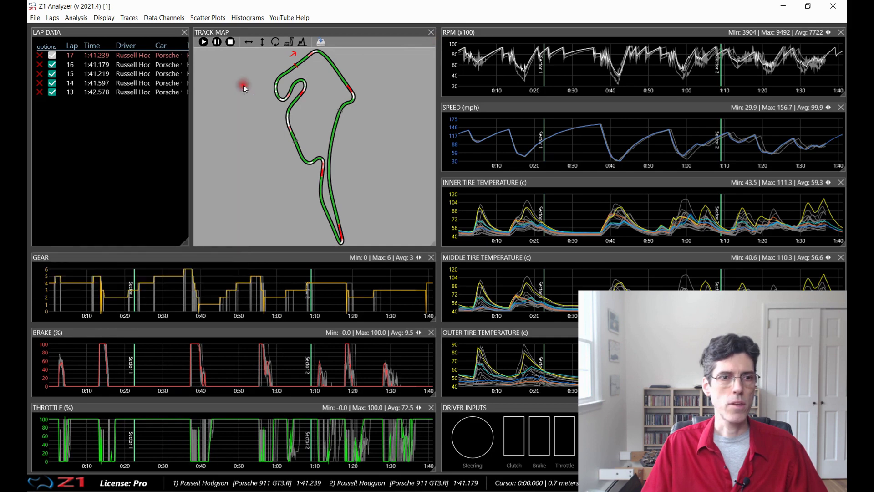
left_click(76, 18)
left_click(92, 53)
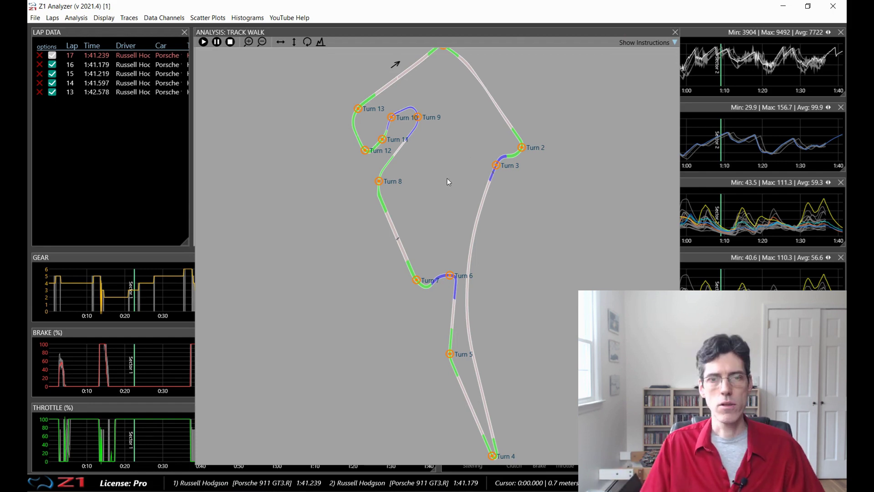
Step: Pan the track map to view and dismiss the detailed Turn 1 information
left_click_drag(447, 178, 420, 220)
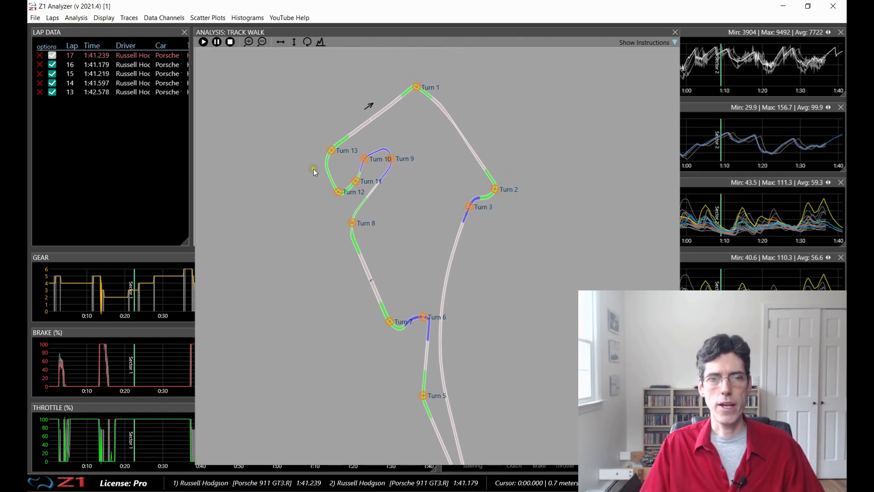
left_click(417, 87)
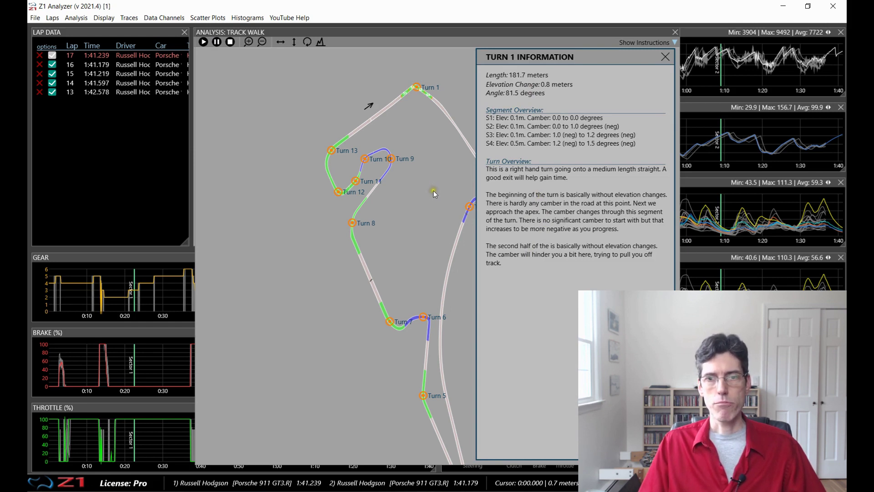
left_click_drag(433, 190, 366, 200)
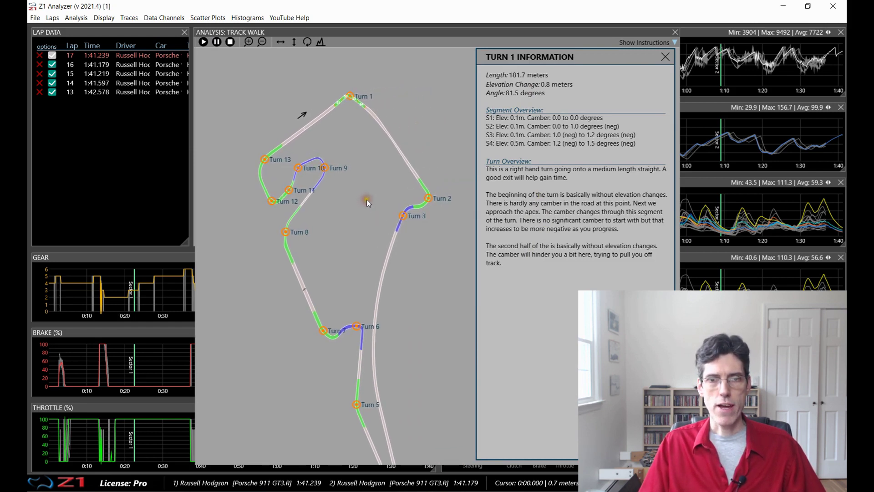
left_click(665, 56)
Step: Show the zoomed-in Turn 2 report (172.2 m, 121.1°) with the Track Walk usage instructions
left_click(428, 201)
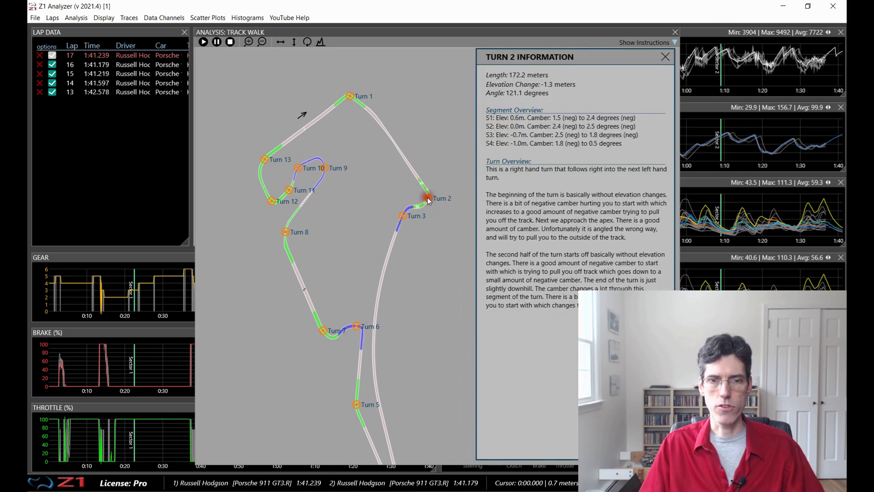
mouse_move(424, 260)
left_mouse_down()
mouse_move(384, 249)
mouse_move(397, 249)
left_mouse_up()
scroll(393, 218, "up", 4)
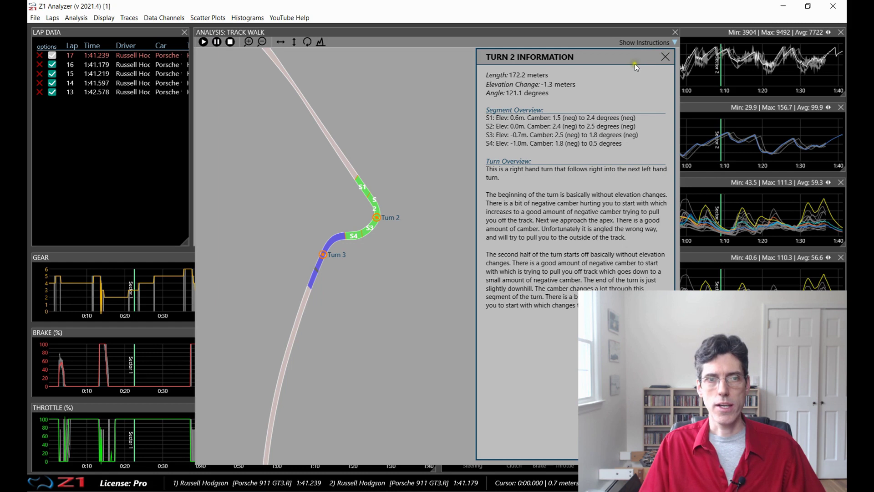
left_click(647, 43)
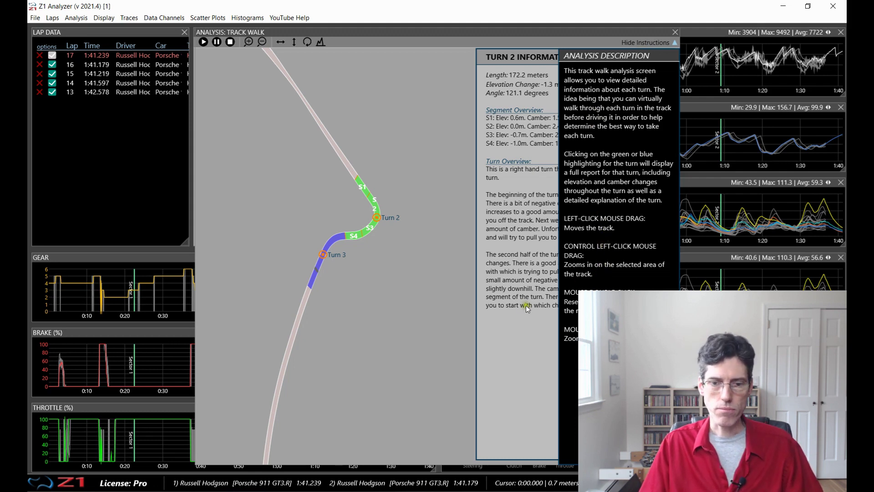
Step: Hide the usage instructions, dismiss the Turn 2 information, and close the Track Walk
left_click(641, 44)
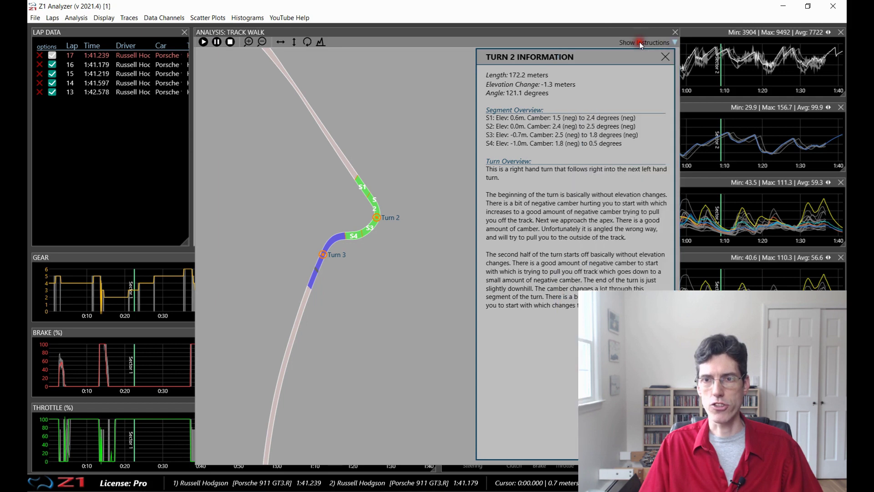
left_click(666, 55)
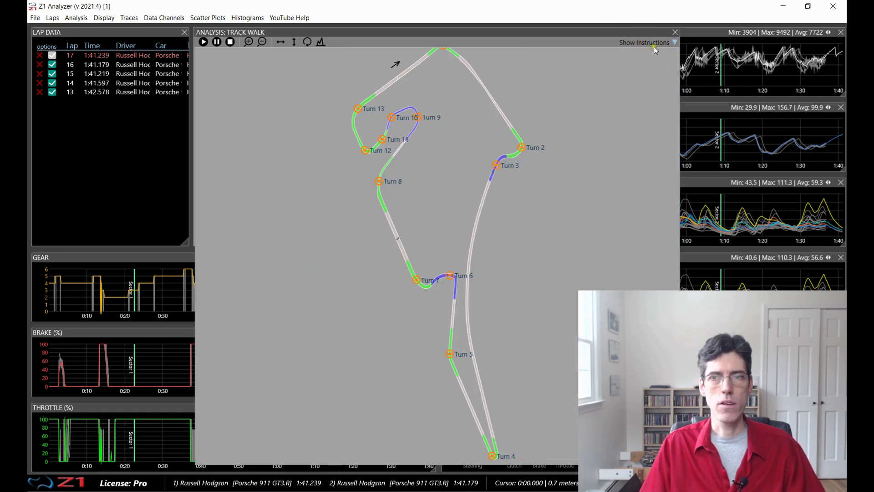
left_click(675, 32)
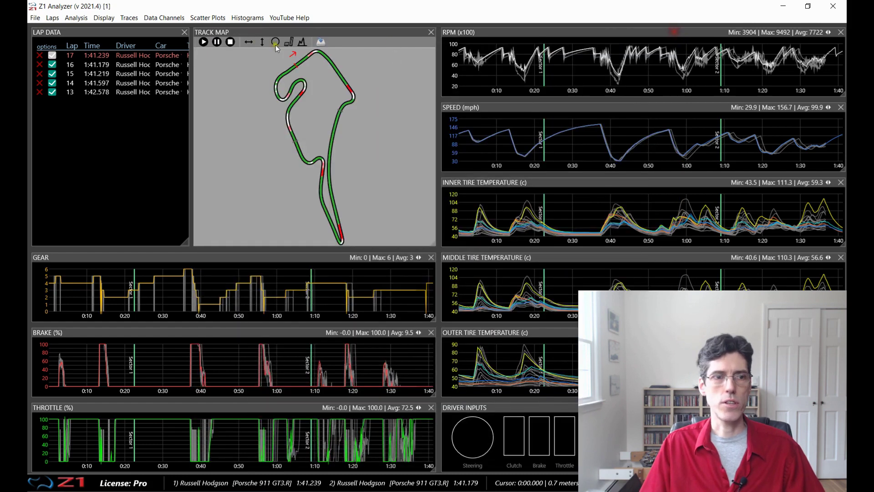
Step: Open the Driving Line analysis with sector splits and zoom the view out and in
left_click(75, 19)
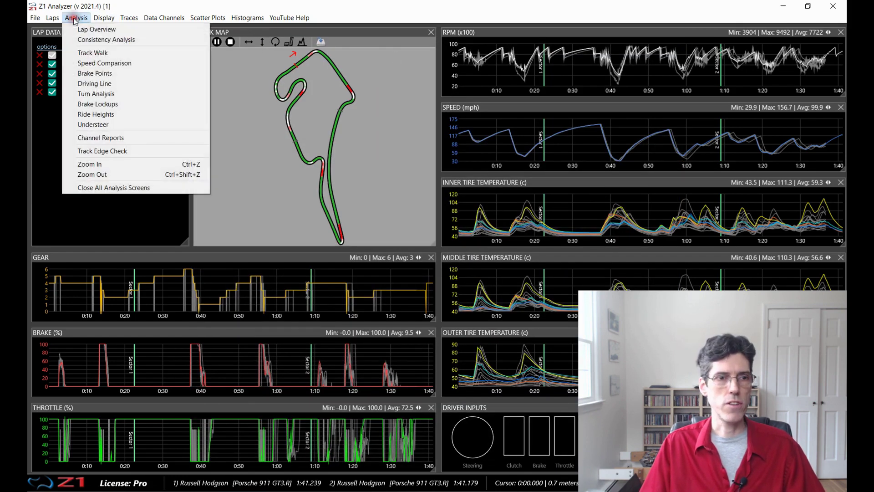
left_click(100, 85)
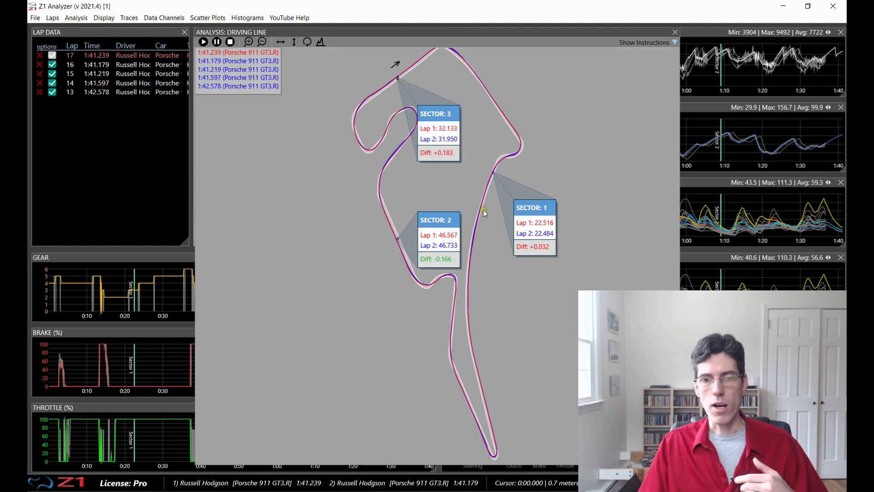
scroll(482, 209, "up", 1)
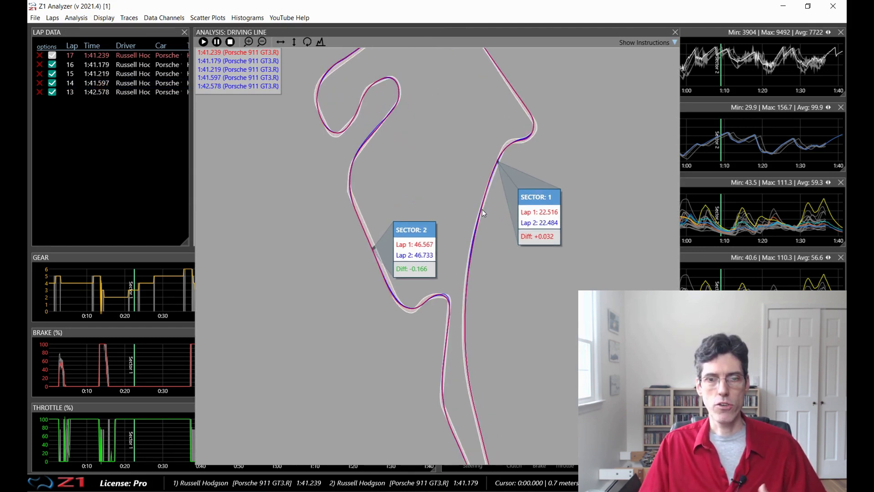
scroll(482, 209, "up", 3)
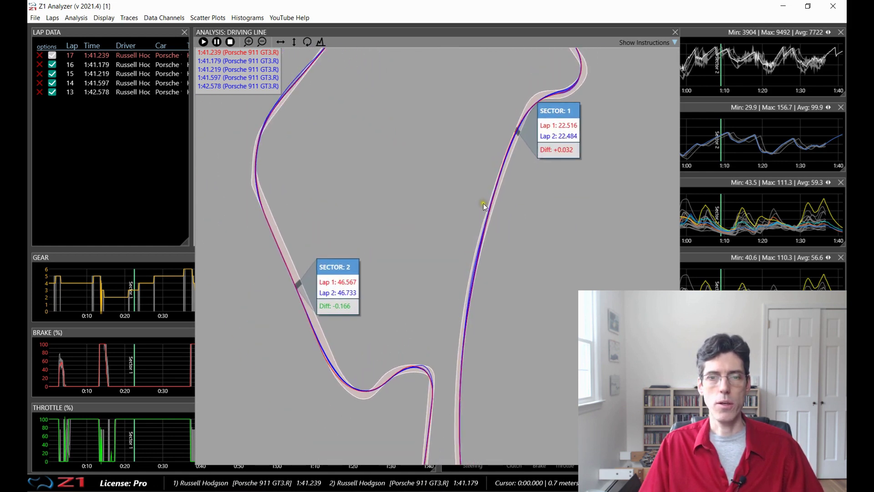
scroll(484, 206, "down", 4)
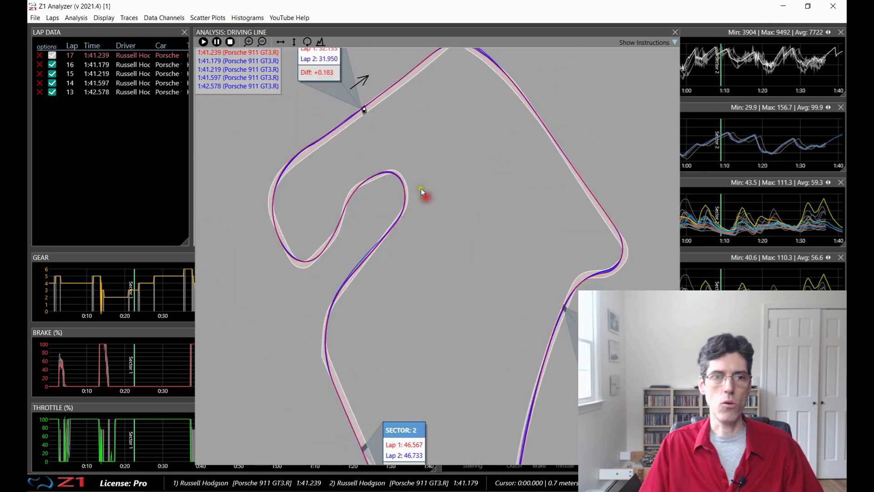
left_click(262, 41)
left_click(249, 41)
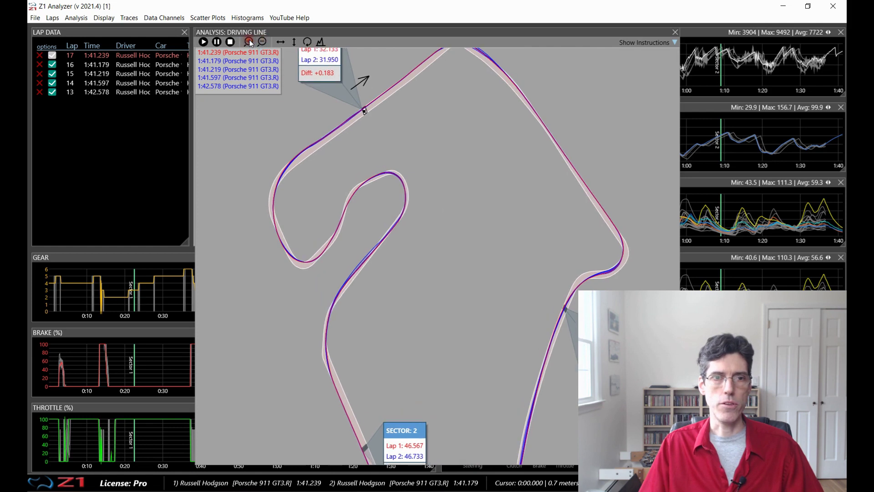
Step: Box-zoom into one corner of the track for a close-up, then reset to the whole track
left_click(425, 172)
left_click(425, 170)
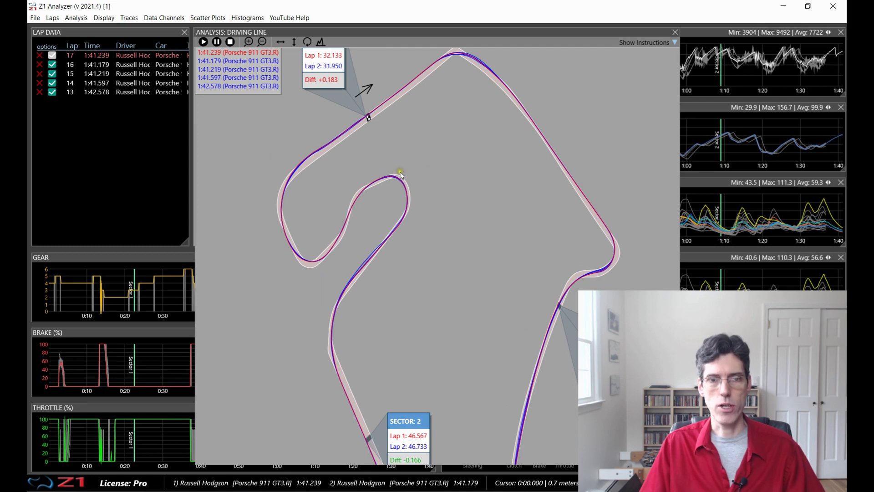
left_click(406, 216)
left_click(353, 184)
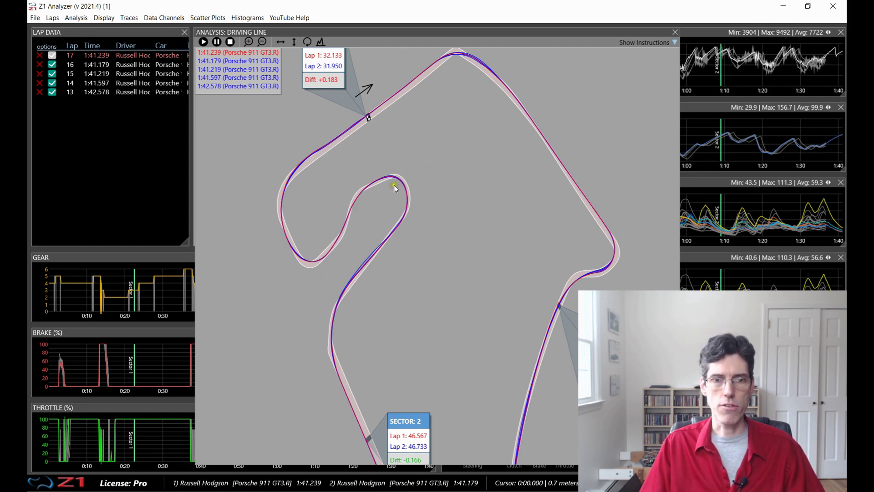
left_click_drag(347, 172, 435, 236)
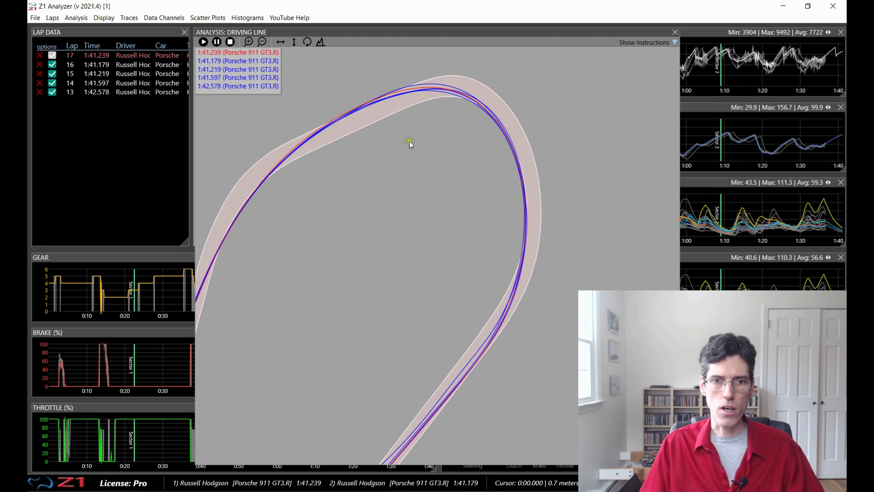
left_click_drag(417, 97, 585, 208)
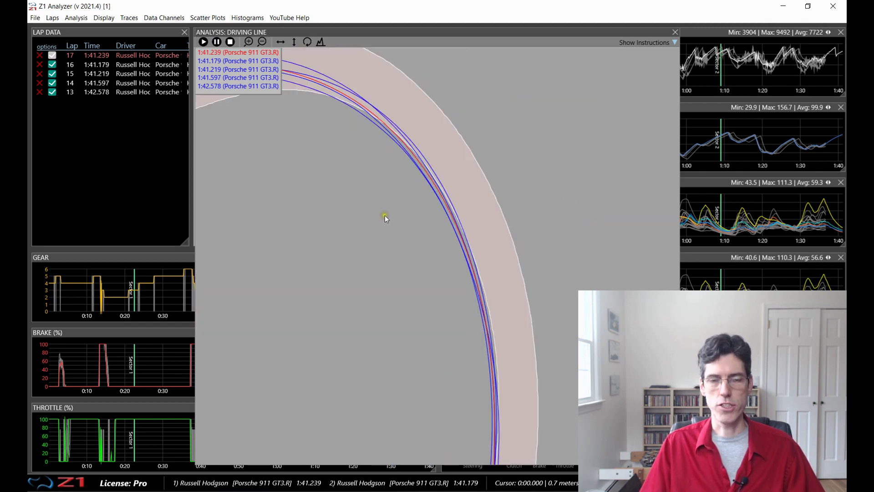
right_click(369, 181)
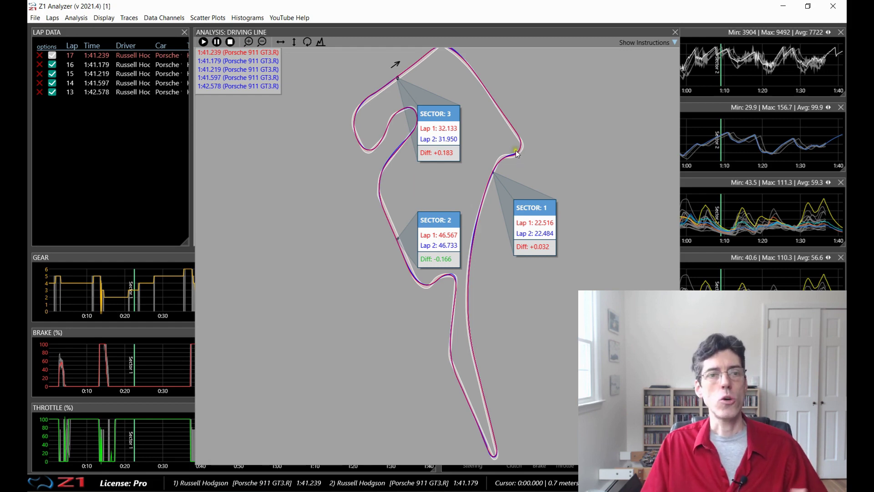
Step: Close the Driving Line analysis and show the Settings Control page with mouse-drag actions
left_click(675, 32)
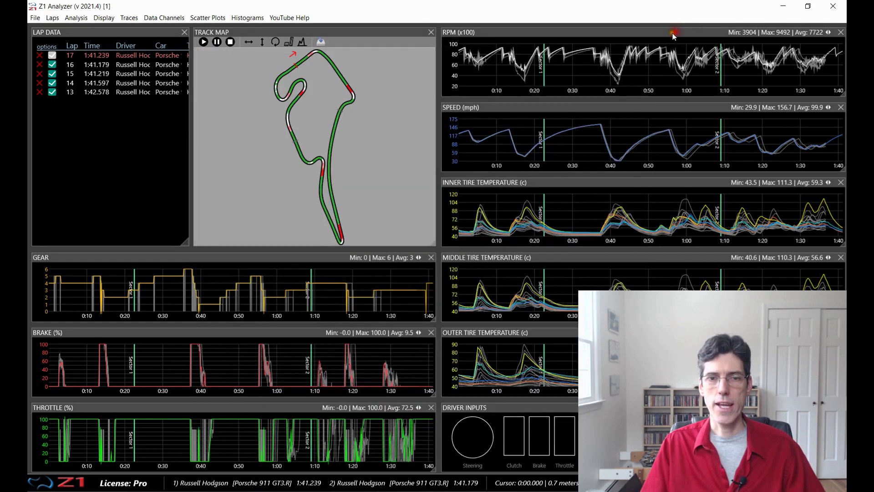
left_click(34, 19)
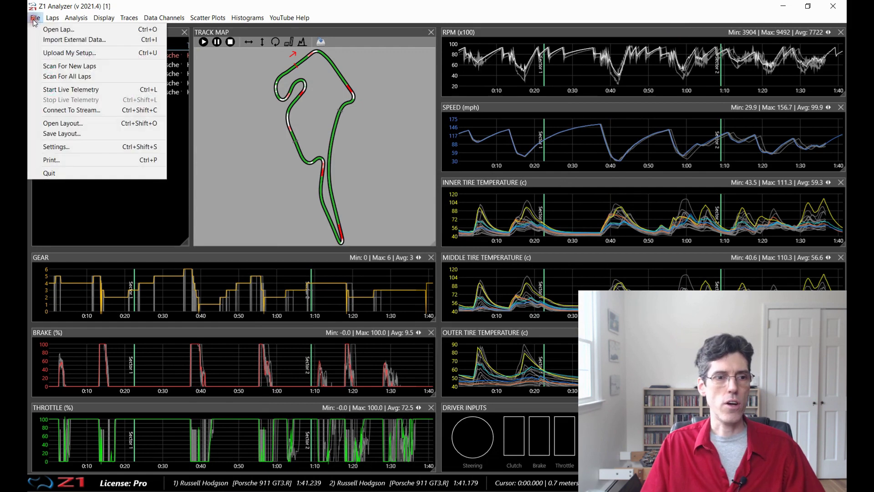
left_click(58, 147)
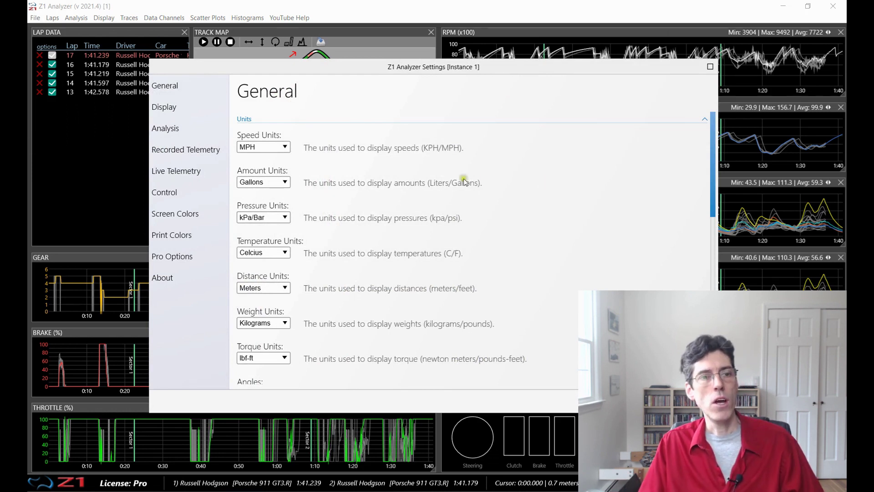
scroll(411, 201, "down", 2)
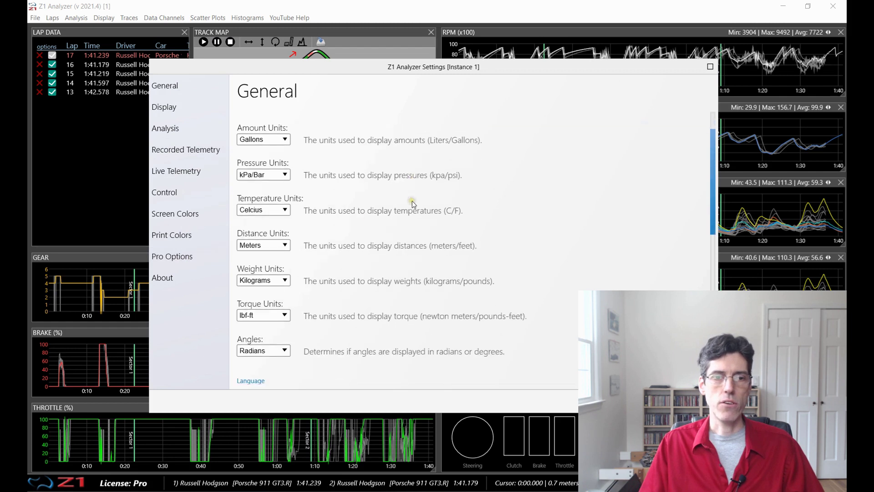
scroll(412, 200, "up", 2)
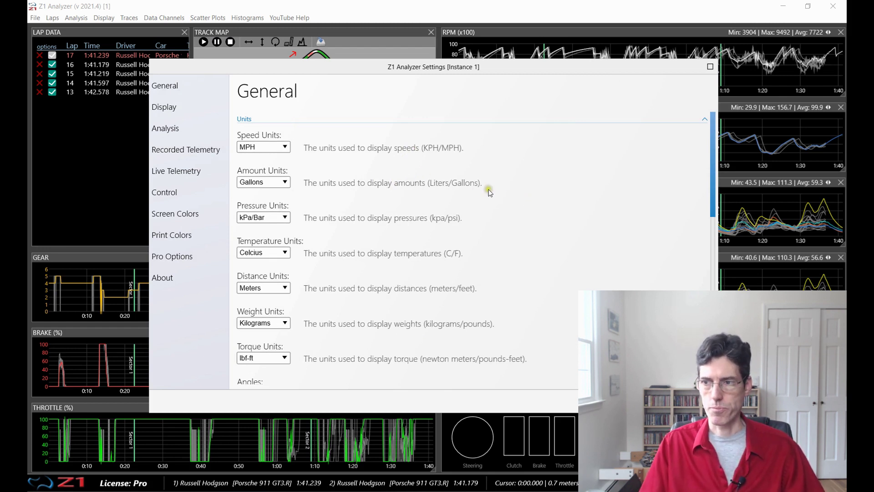
left_click(170, 193)
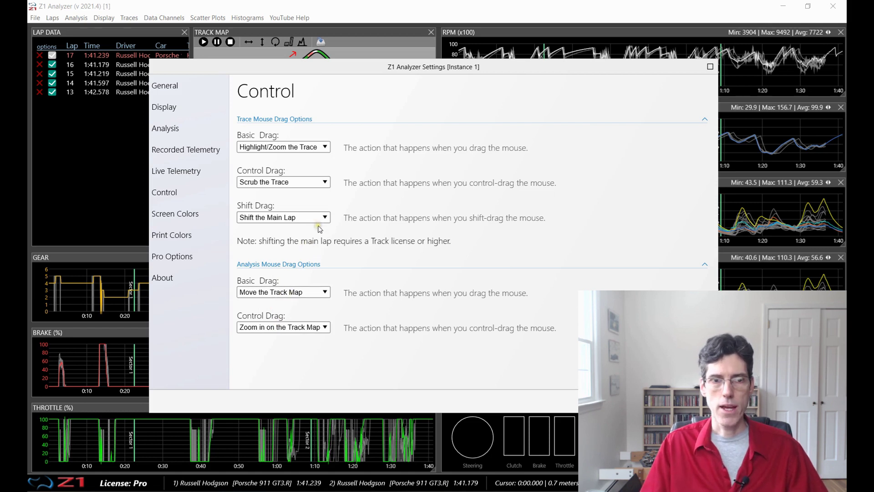
Step: Display the Display page font options, leaving the application font as Segoe UI
left_click(166, 108)
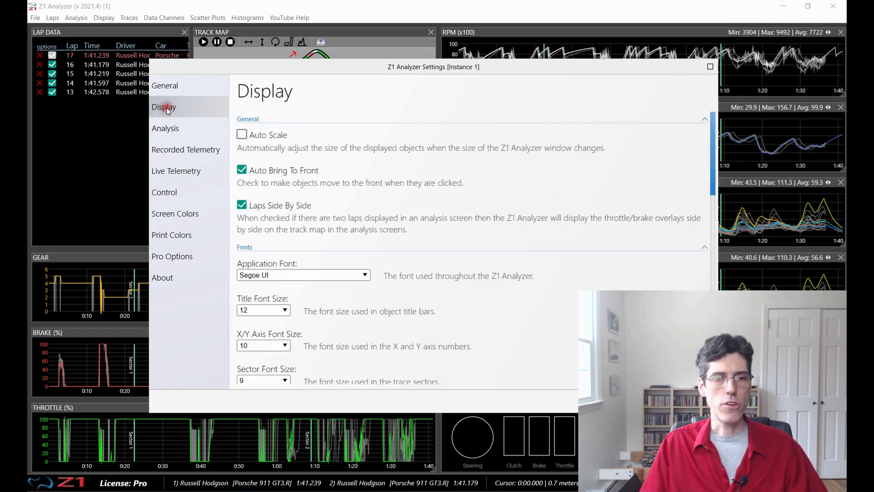
left_click(456, 208)
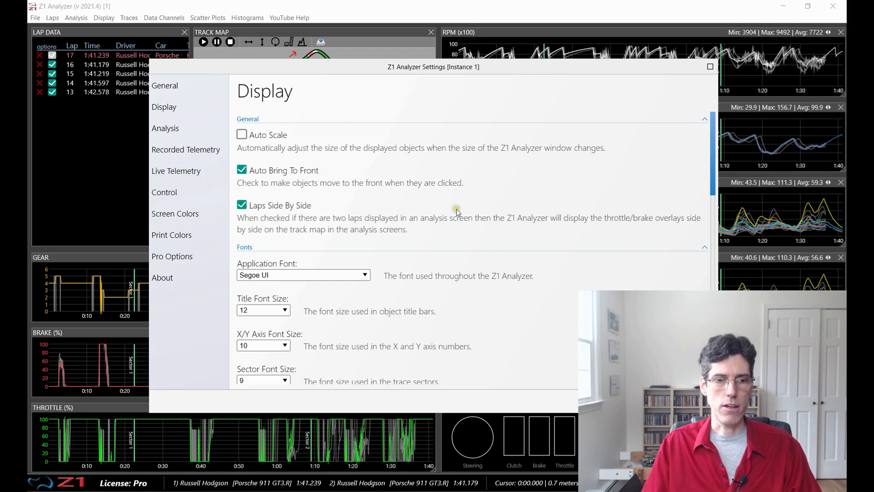
scroll(456, 209, "down", 3)
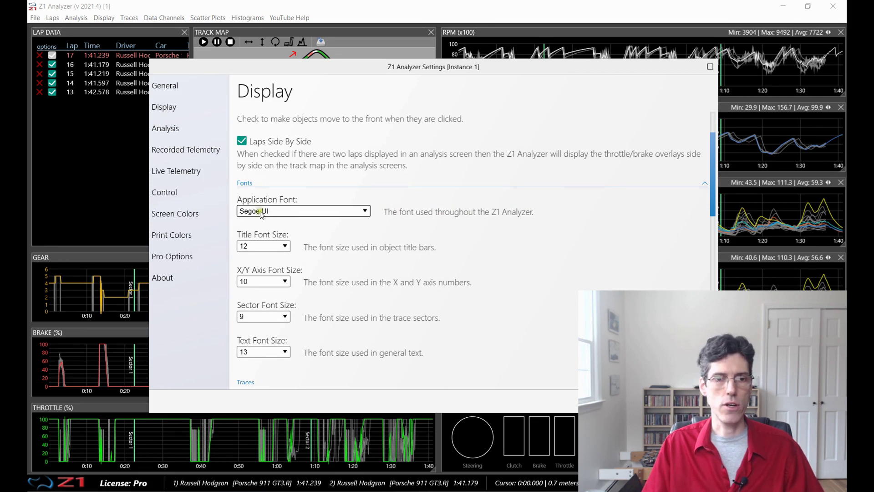
left_click(279, 212)
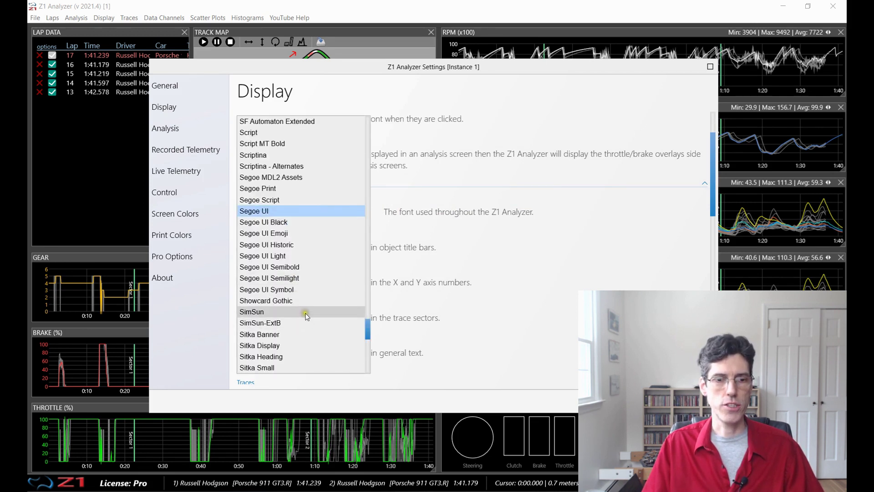
left_click(480, 247)
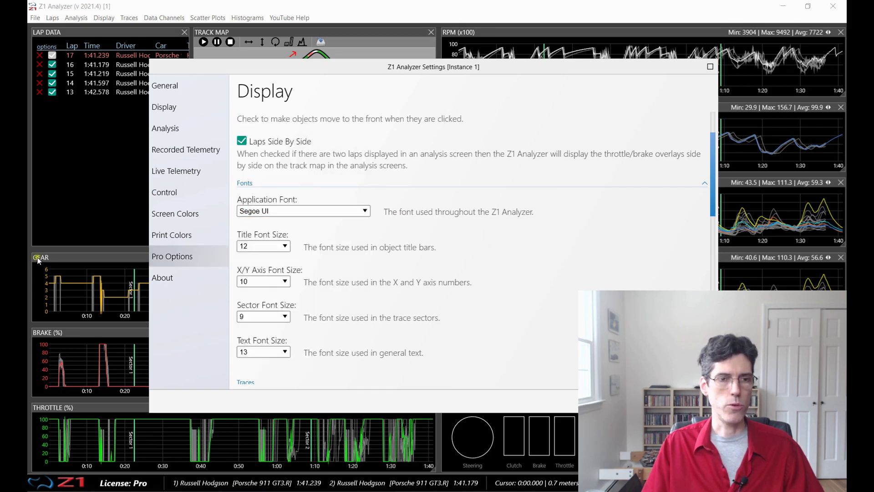
left_click(552, 183)
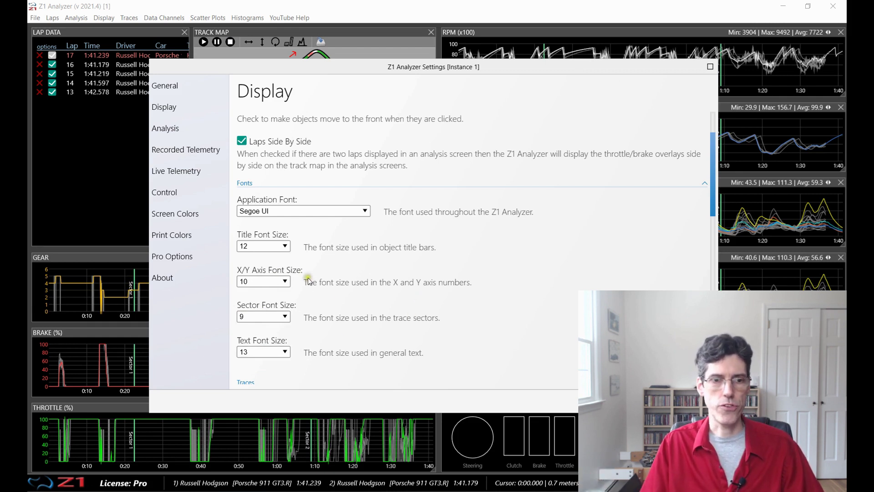
left_click(283, 247)
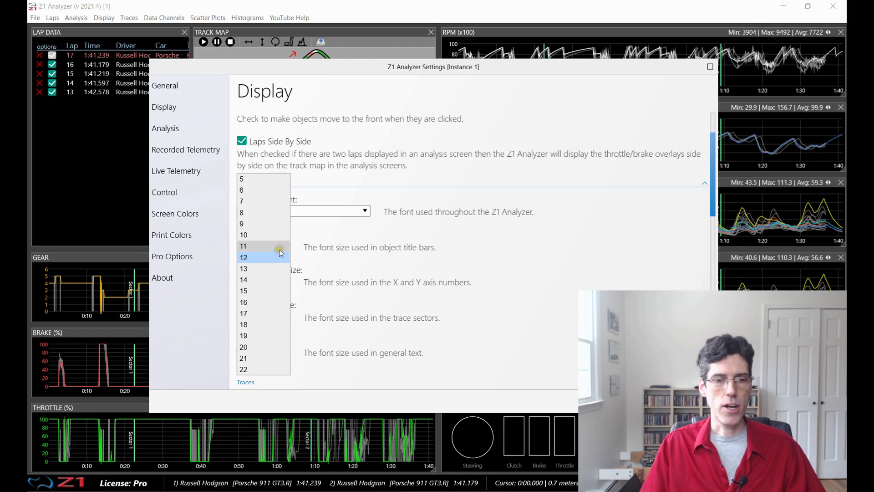
left_click(253, 349)
left_click(77, 254)
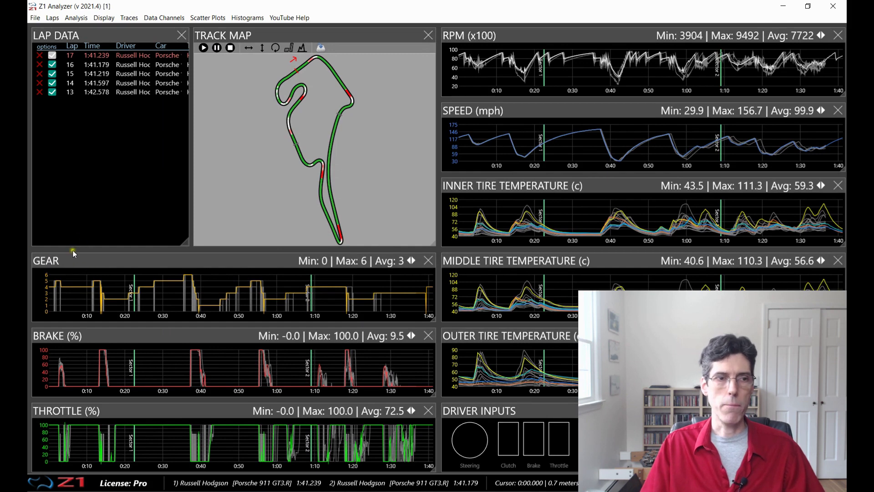
left_click(35, 17)
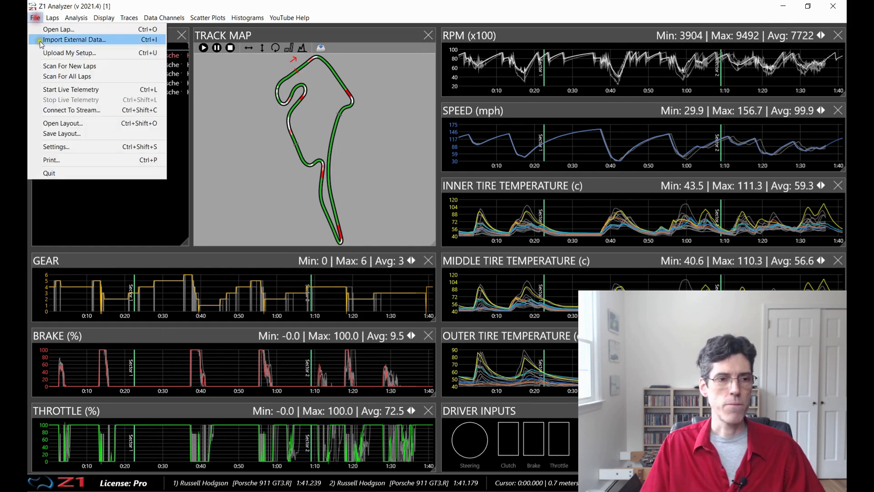
left_click(56, 147)
left_click(168, 107)
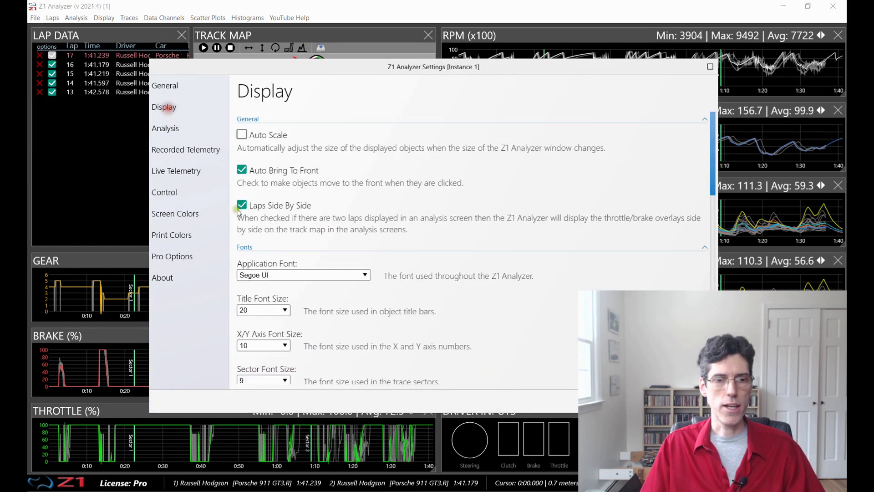
left_click(259, 309)
left_click(246, 265)
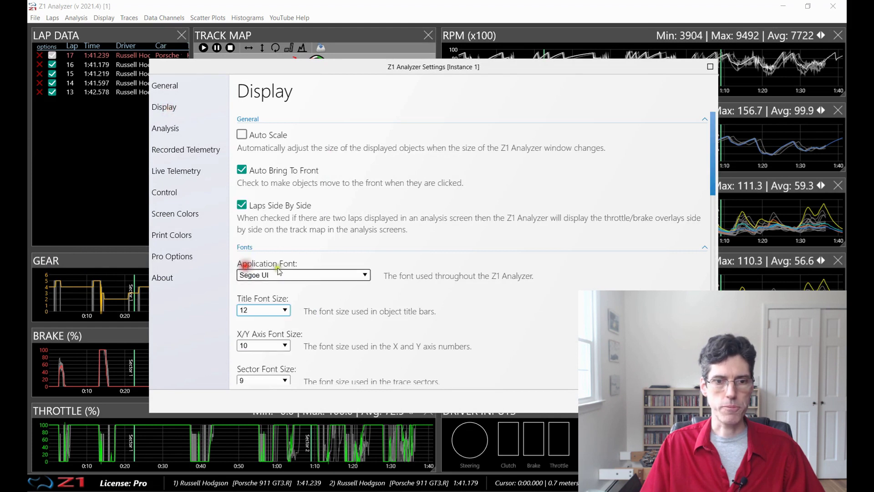
scroll(442, 273, "down", 2)
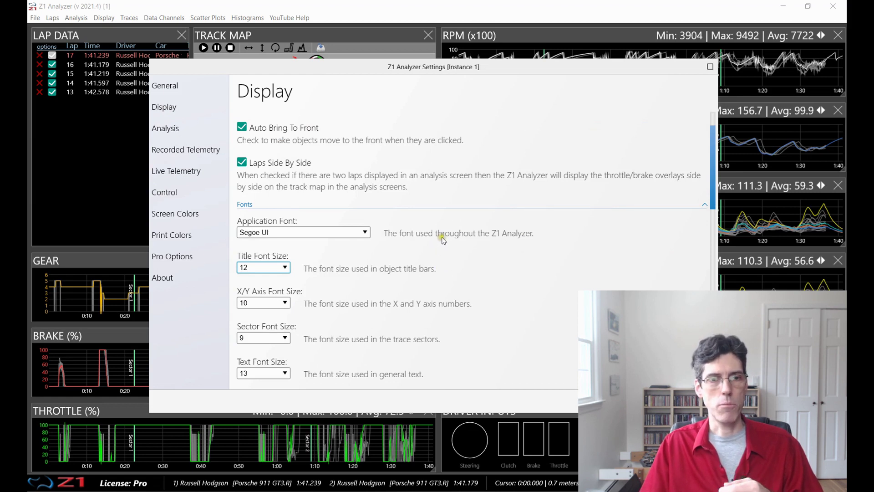
scroll(442, 243, "up", 1)
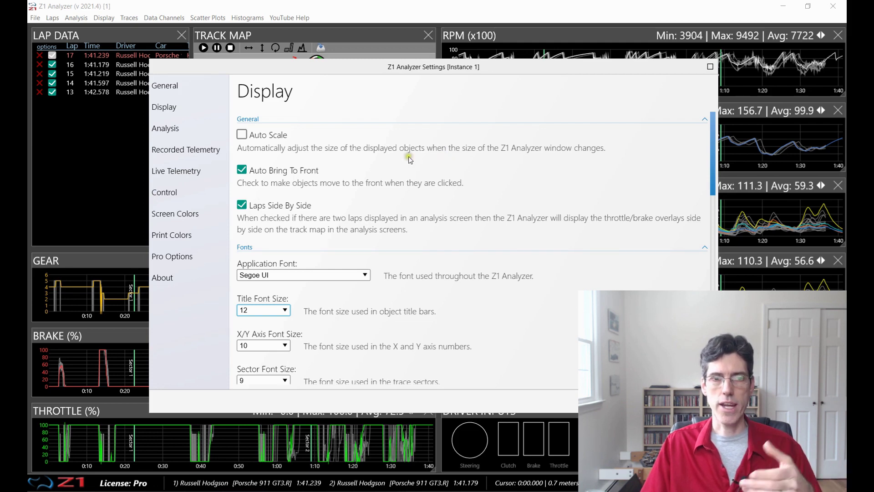
Step: Toggle Auto Scale on and back off, then review the Segoe UI font size options
left_click(243, 135)
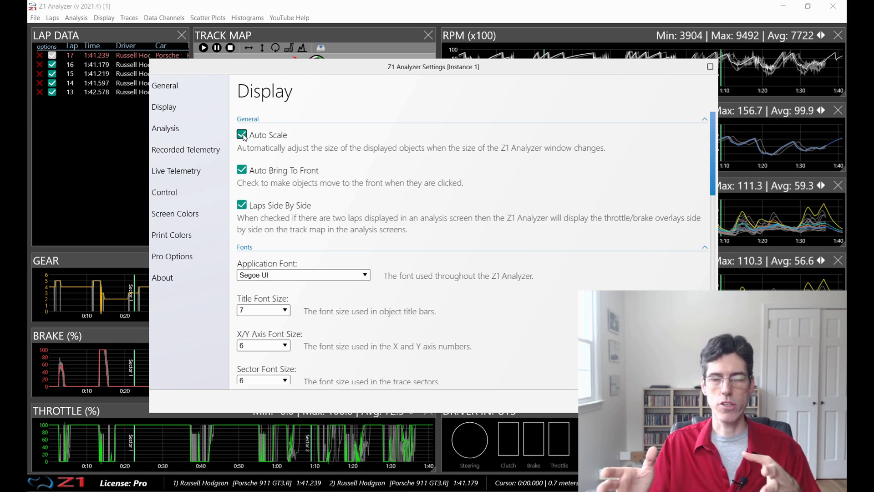
left_click(242, 135)
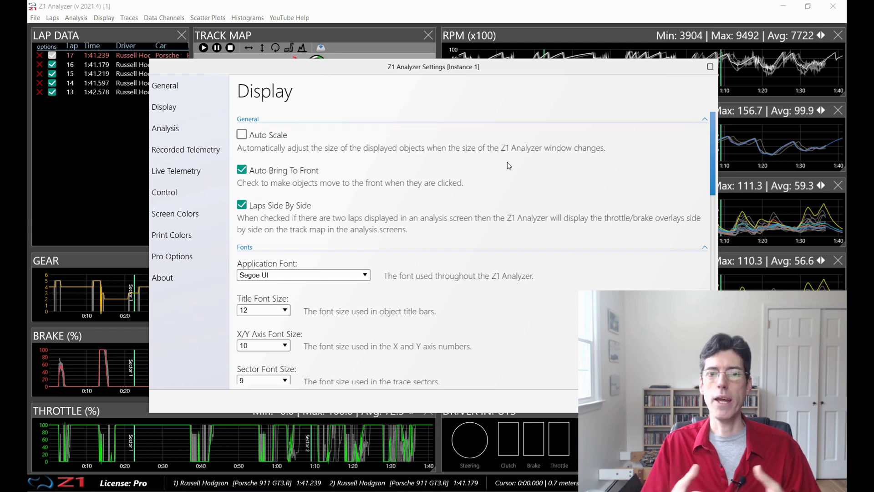
left_click(498, 177)
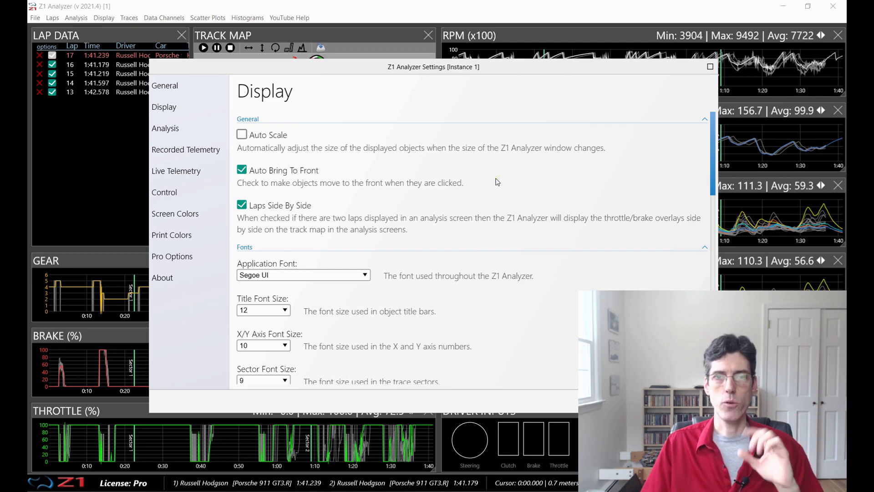
left_click(502, 240)
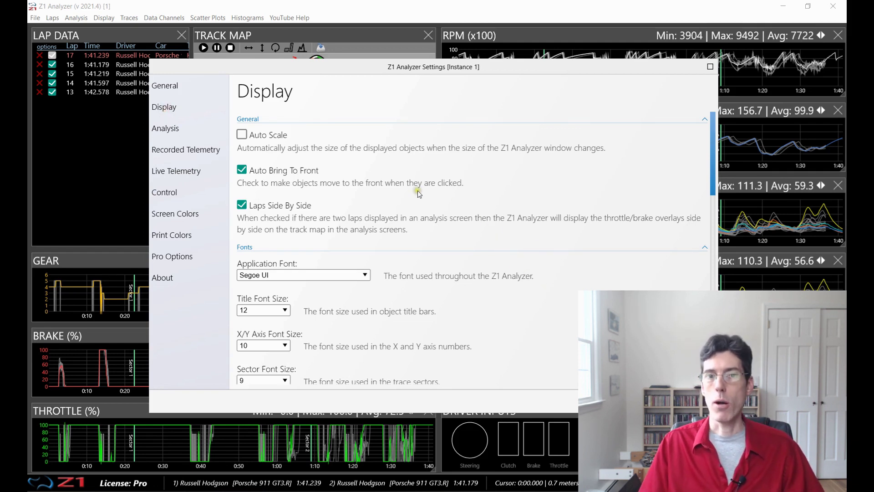
Step: Switch to the Live Telemetry settings and set the Hertz Target to 60
left_click(168, 175)
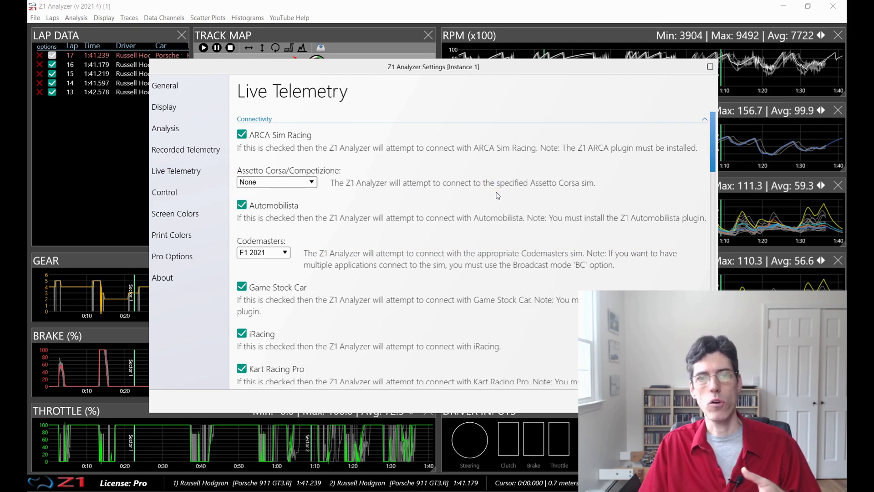
left_click_drag(714, 135, 711, 332)
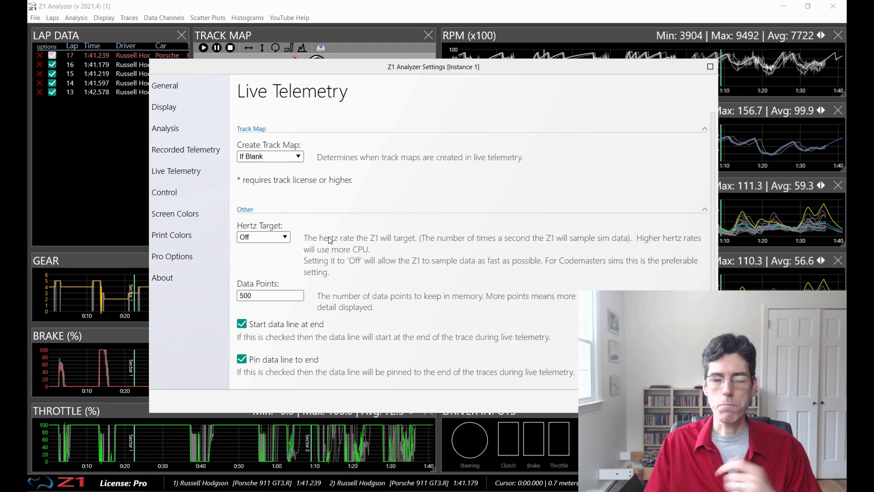
left_click(274, 237)
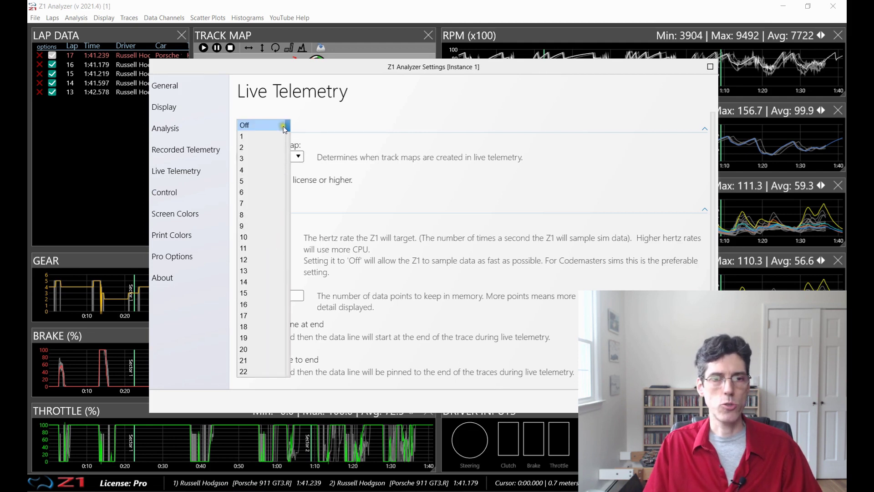
left_click_drag(288, 128, 289, 142)
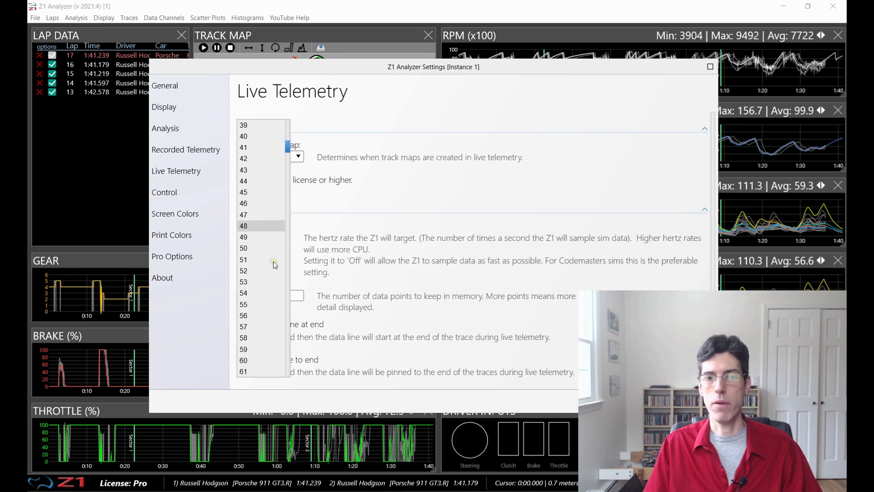
scroll(273, 261, "down", 4)
left_click(261, 280)
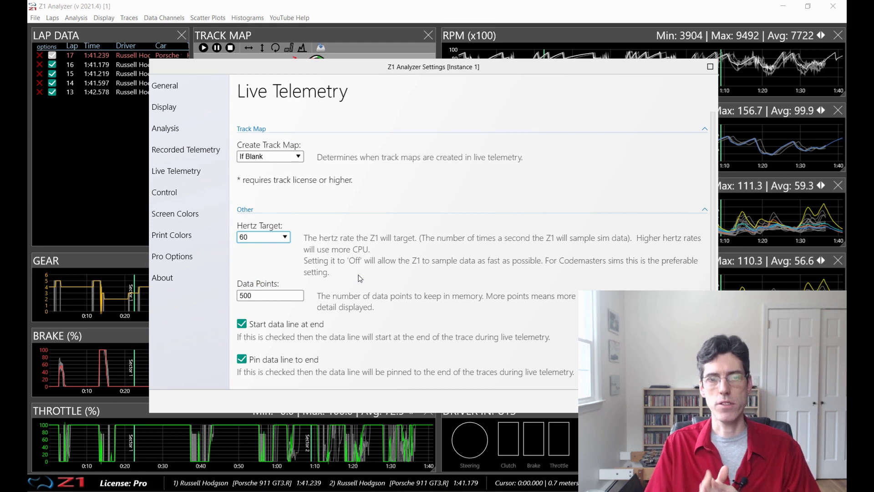
Step: Set the Live Telemetry Hertz Target back to Off
left_click(282, 238)
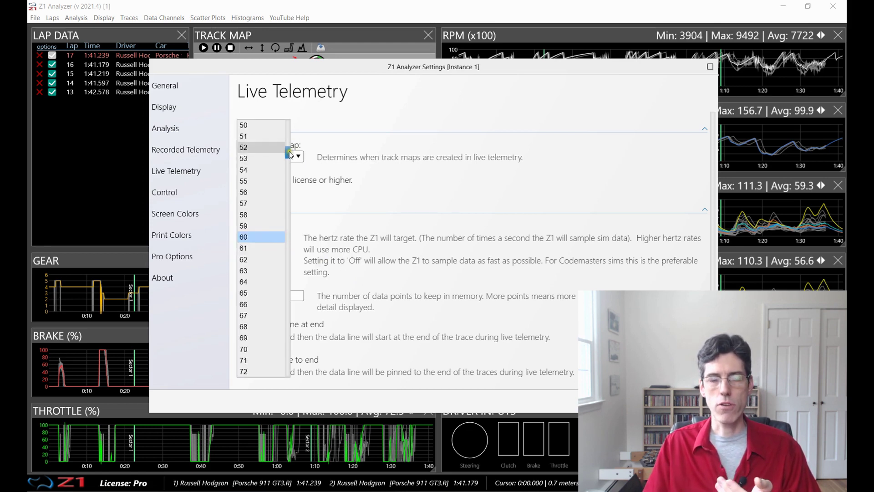
left_click_drag(289, 153, 287, 119)
left_click(259, 125)
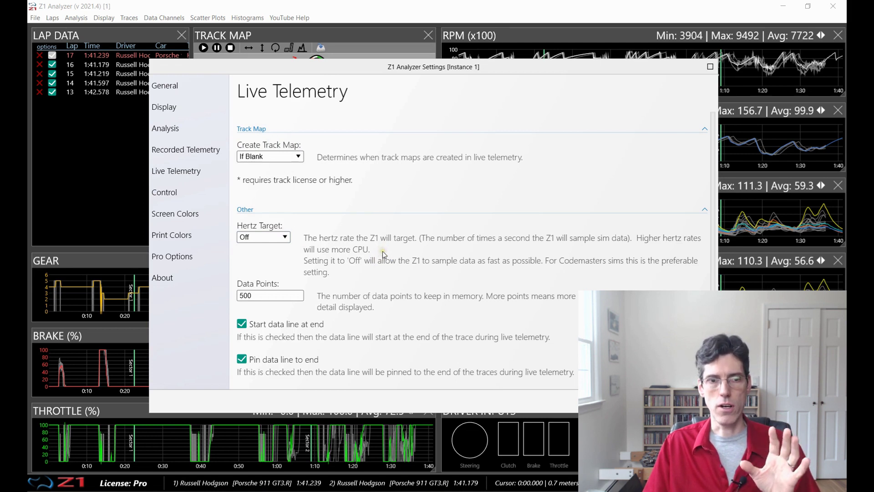
scroll(381, 253, "down", 1)
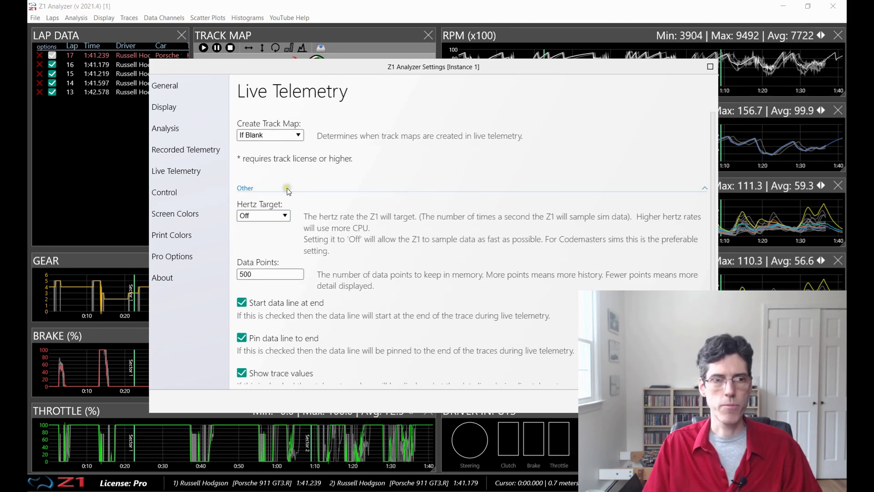
Step: Turn off Show Min/Max/Avg on the Display settings and close Settings to view the traces
left_click(161, 106)
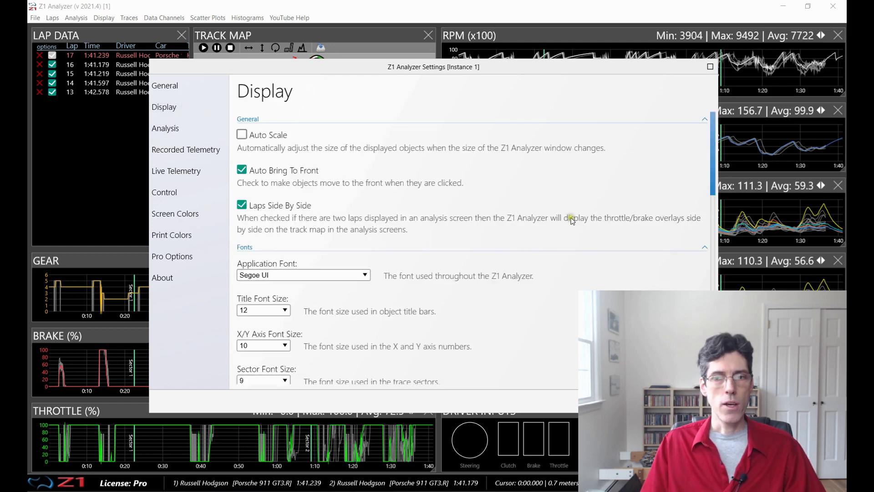
left_click_drag(713, 146, 472, 260)
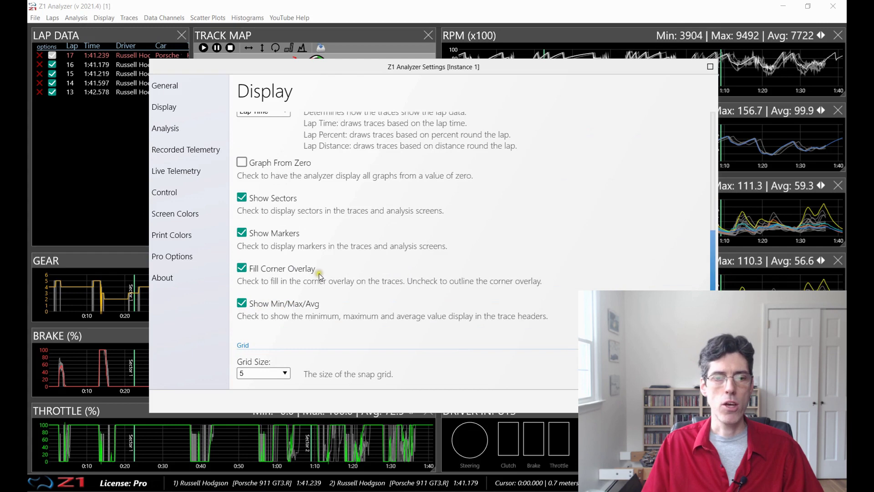
left_click_drag(368, 75, 343, 48)
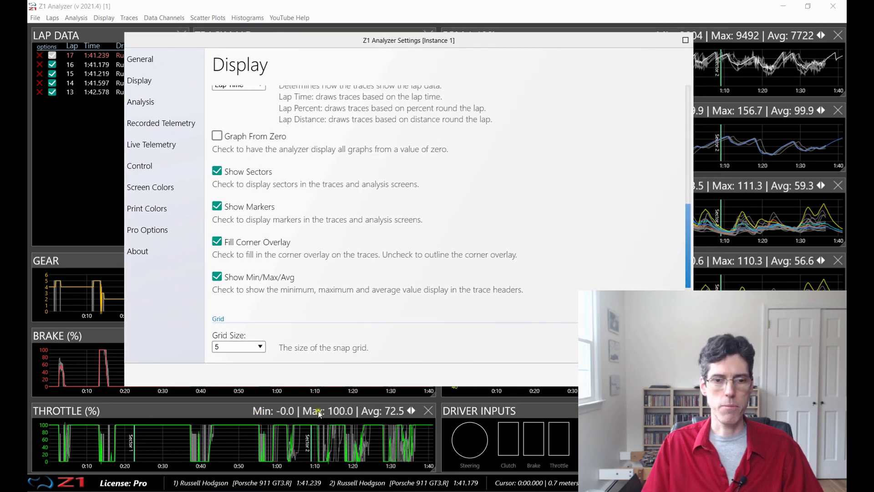
left_click(217, 277)
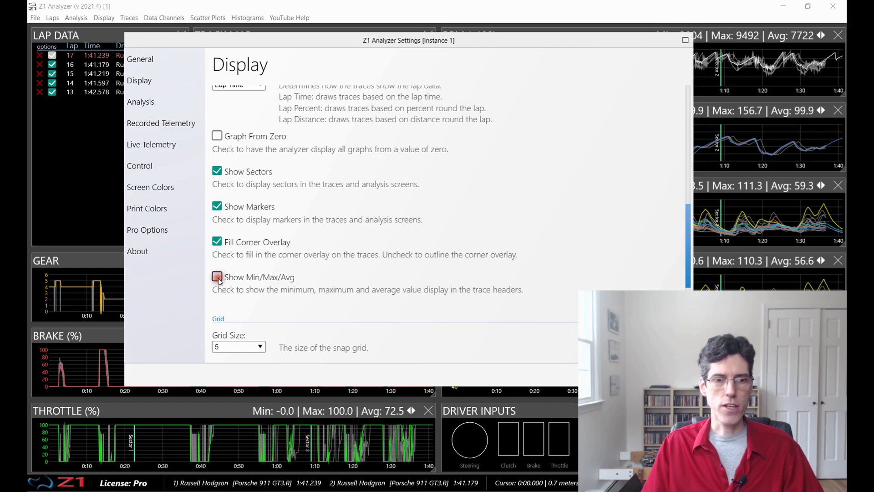
key("Escape")
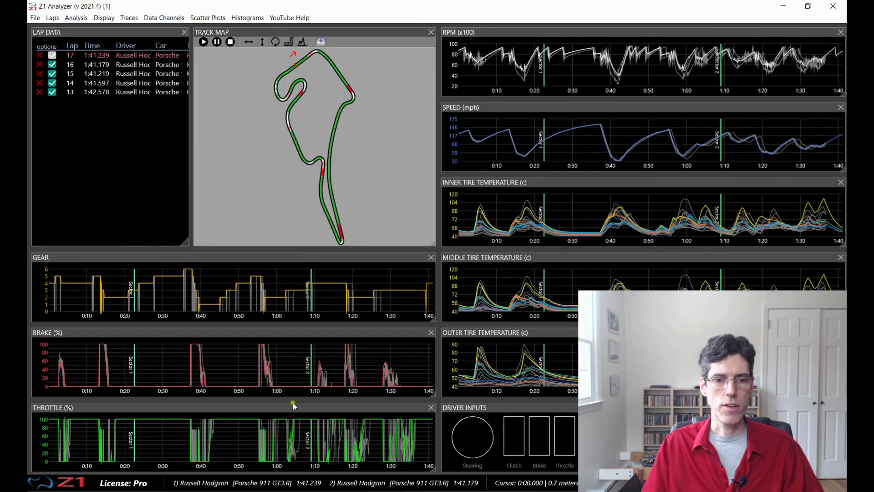
Step: Reopen the Display settings, re-enable Show Min/Max/Avg, and close Settings
left_click(35, 18)
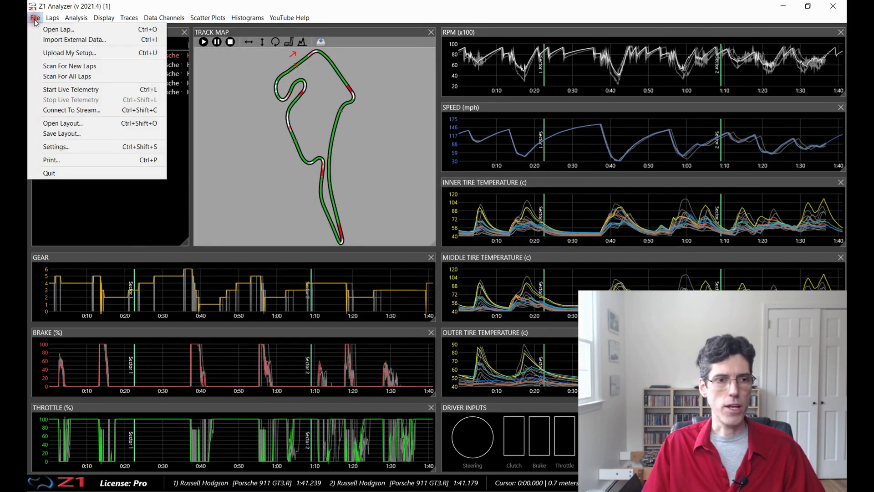
left_click(58, 147)
left_click(180, 116)
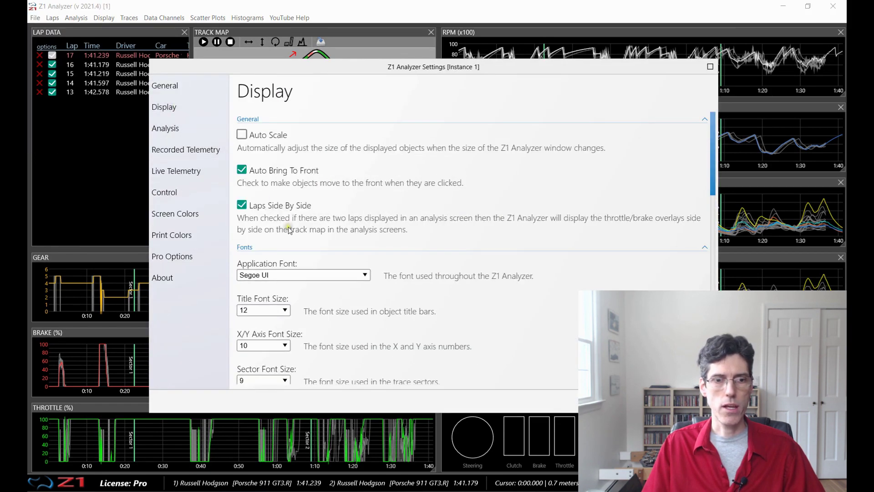
scroll(292, 230, "down", 8)
scroll(321, 246, "down", 3)
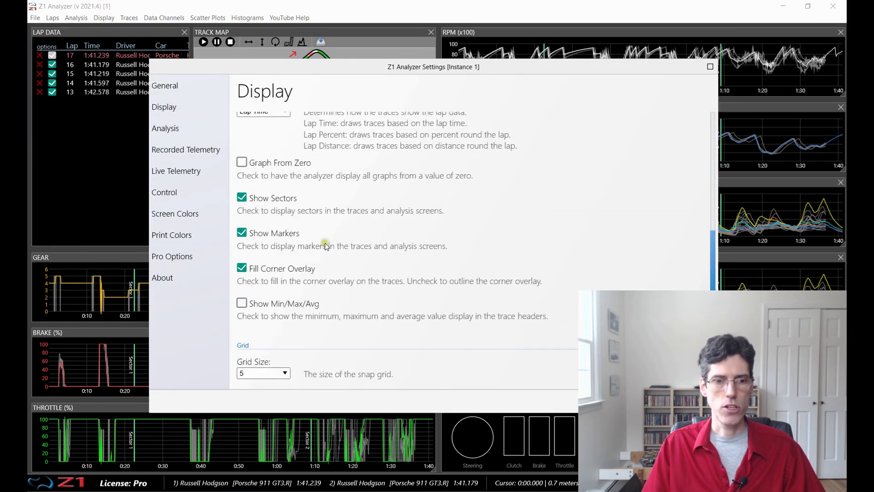
left_click(242, 303)
key("Escape")
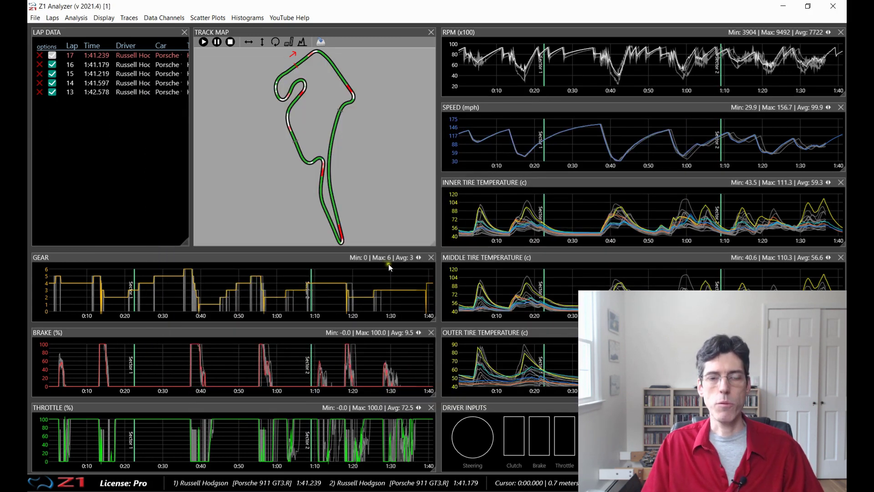
Step: Add a cursor value readout to the Gear header and move the chart cursor to about 0:31
left_click(418, 257)
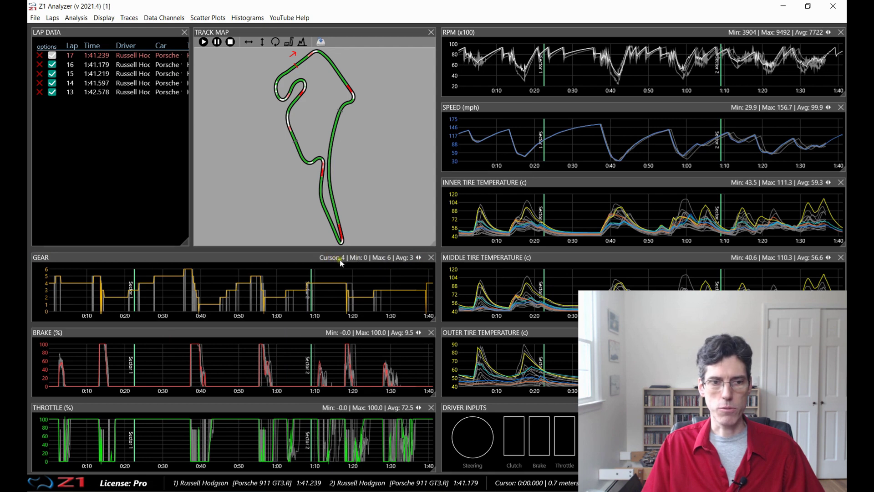
left_click(108, 293)
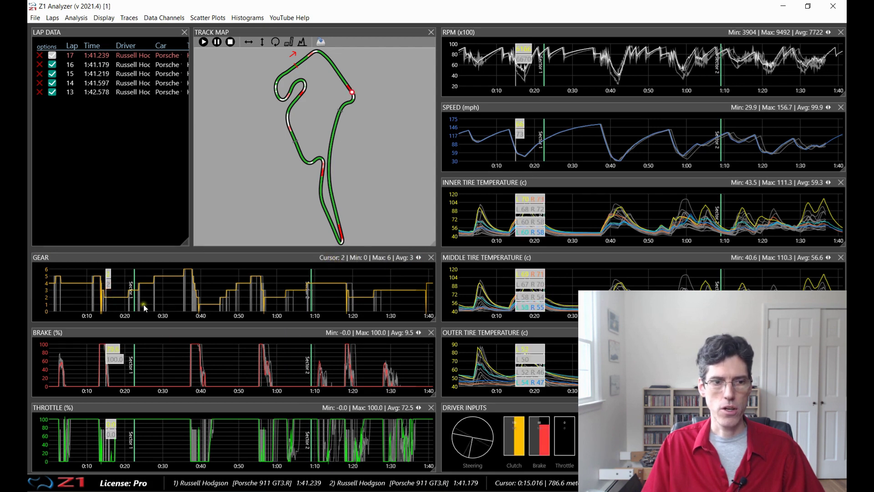
left_click(169, 294)
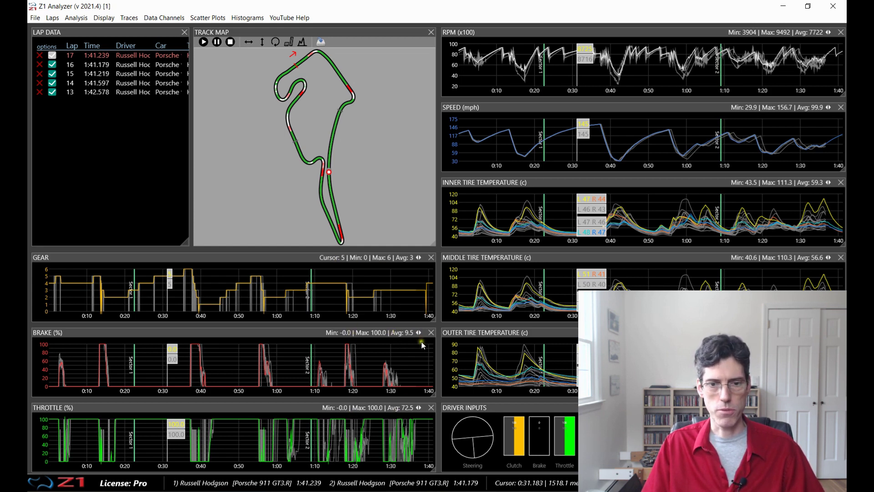
Step: Toggle the Throttle header readouts while moving the chart cursor through 0:45 to about 0:57
left_click(418, 408)
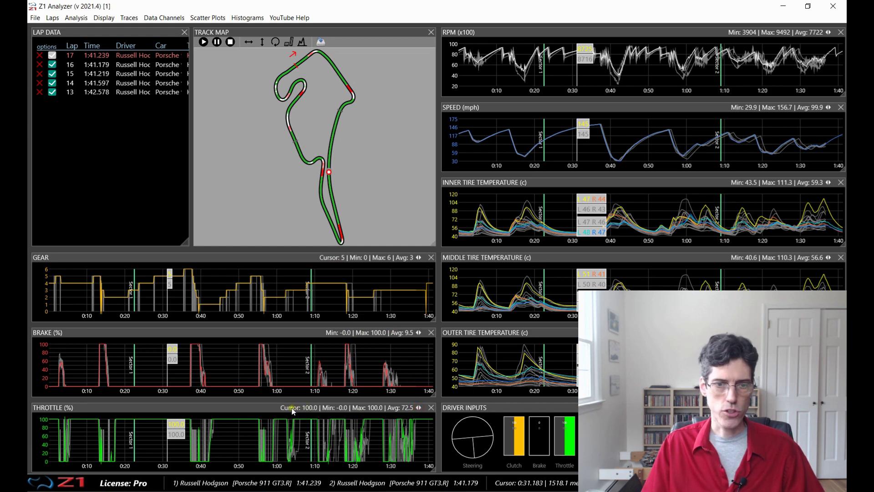
left_click_drag(183, 451, 222, 449)
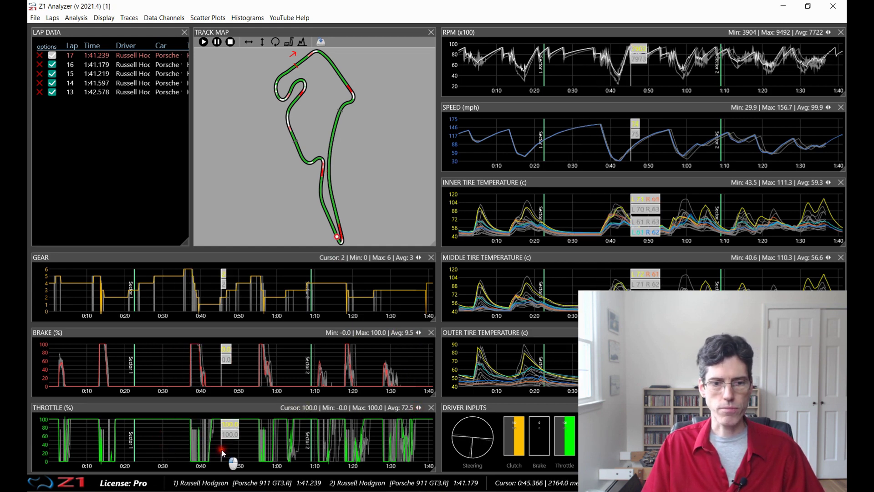
left_click(418, 408)
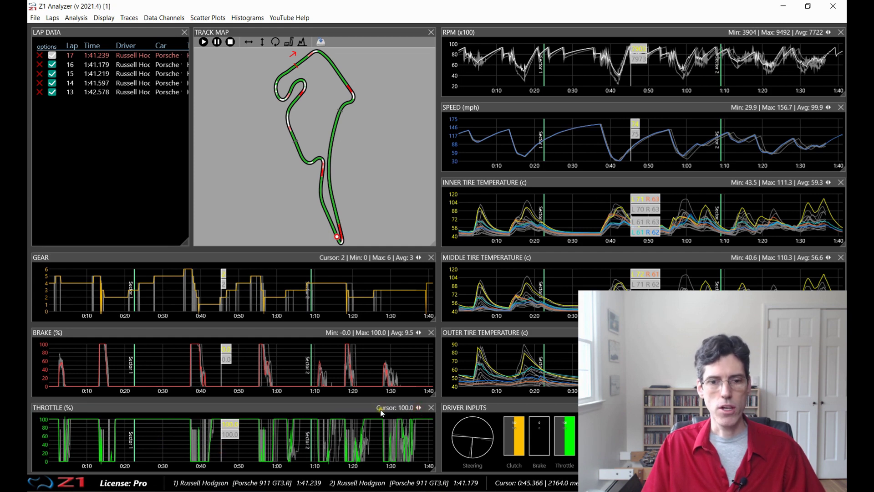
left_click(267, 448)
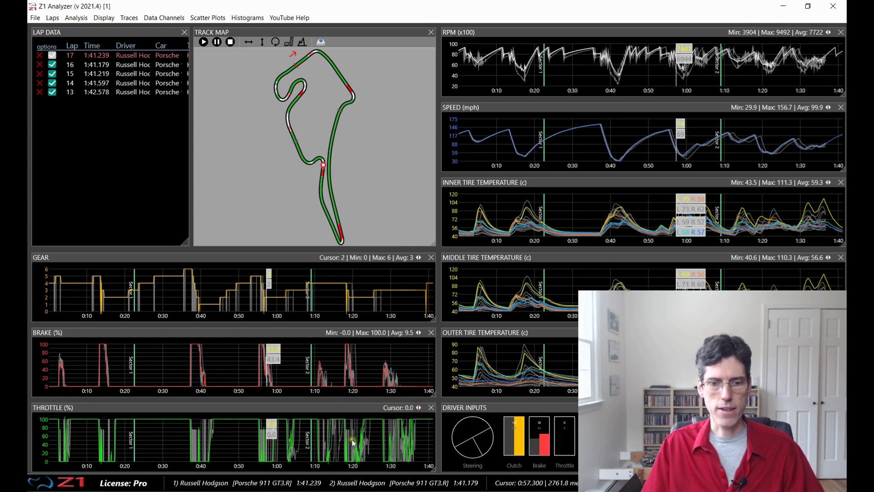
left_click(419, 408)
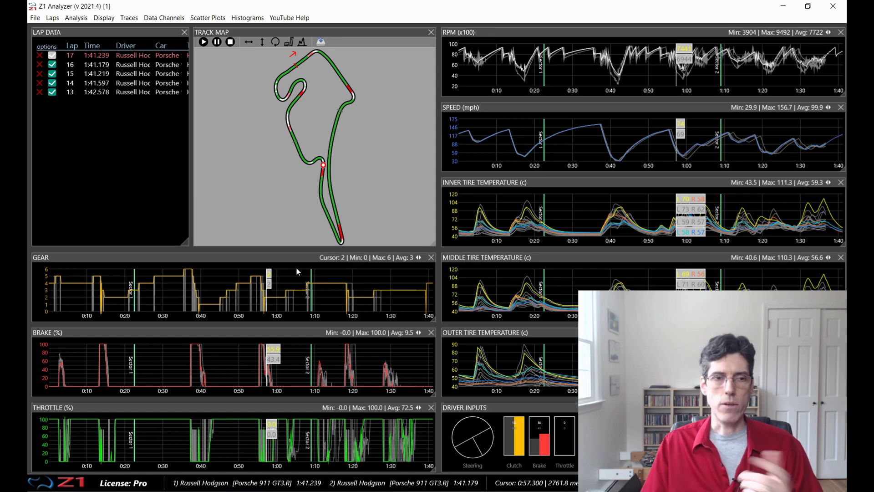
left_click(35, 18)
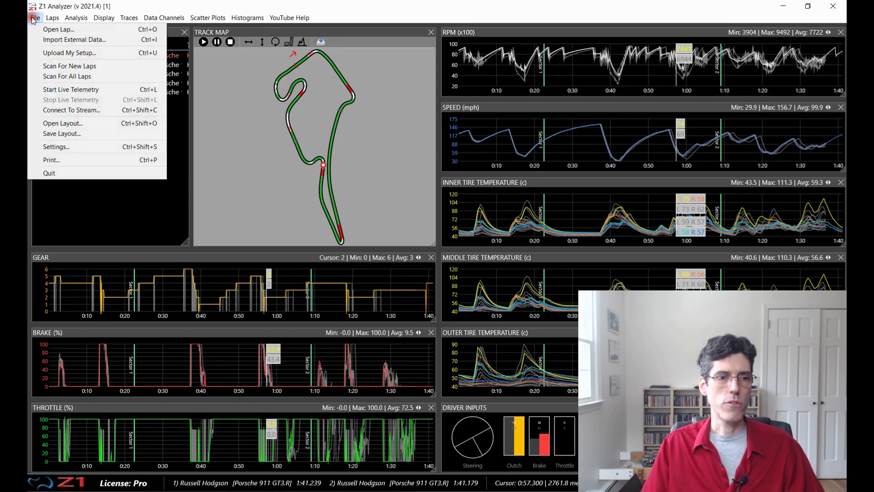
Step: Open the saved layouts list and select the Scatter Plots layout
left_click(61, 125)
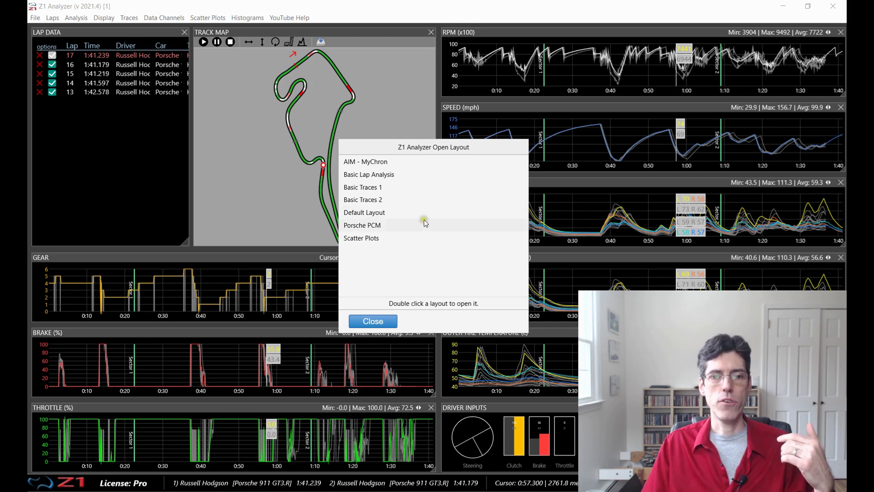
left_click(417, 243)
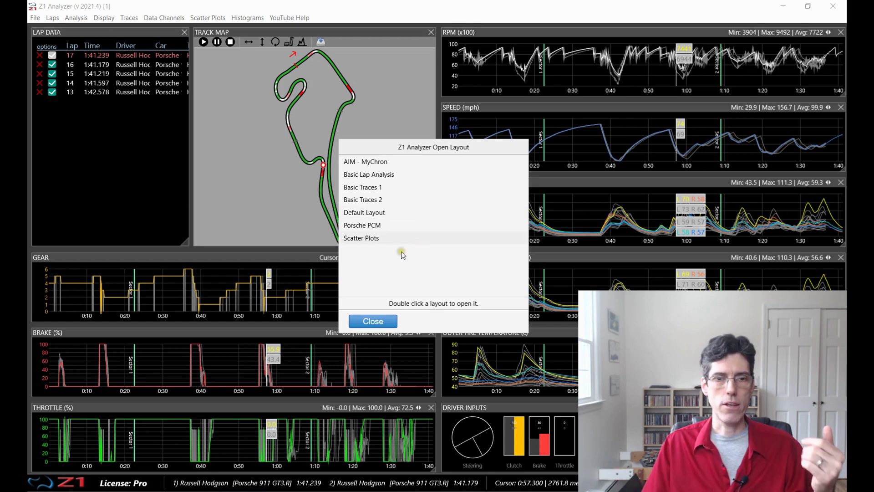